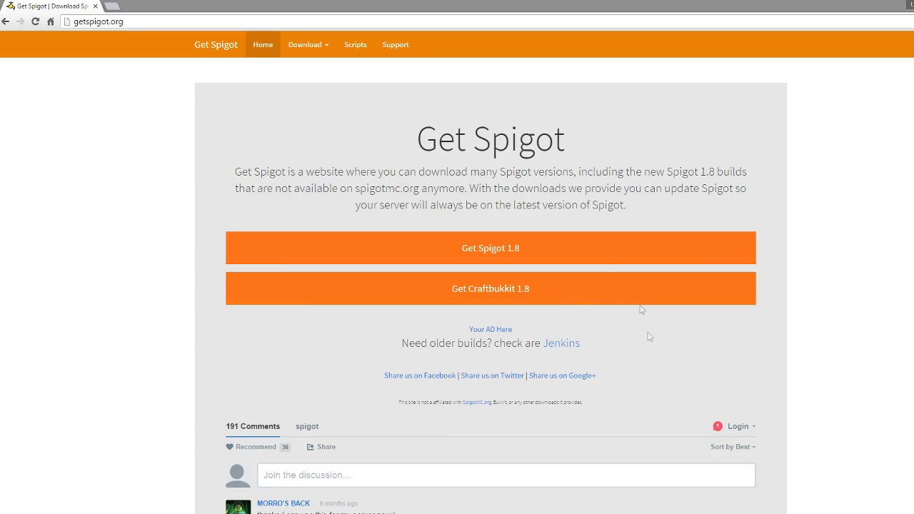
pyautogui.click(153, 22)
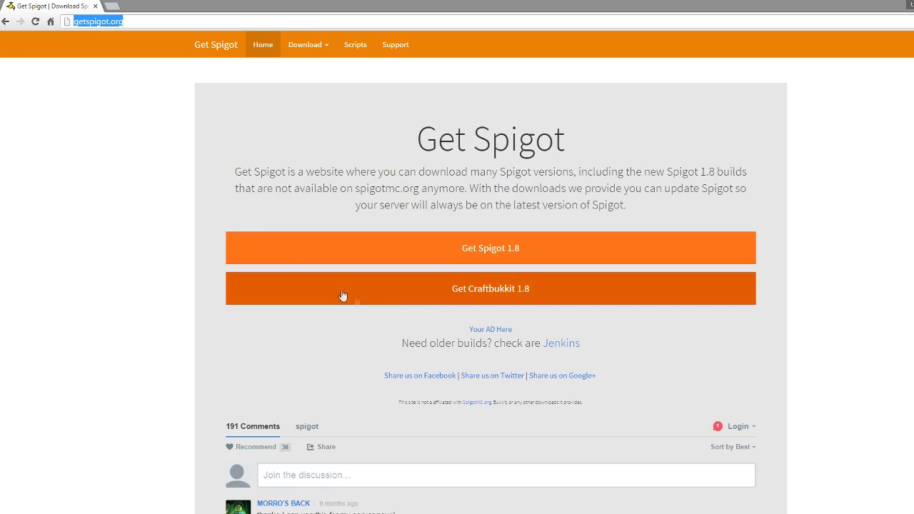
pyautogui.click(222, 217)
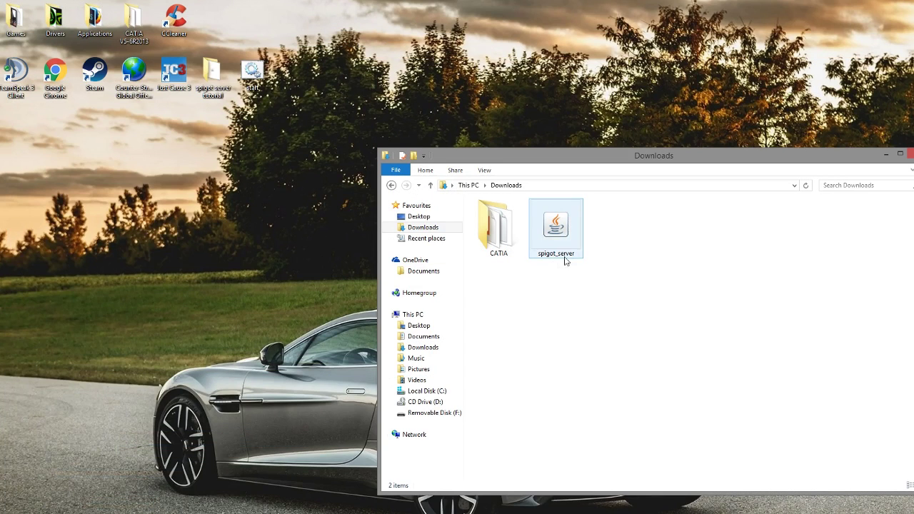
# Step: Move the spigot_server JAR file from Downloads into the spigot server tutorial folder on the desktop
pyautogui.click(564, 236)
pyautogui.rightClick(547, 220)
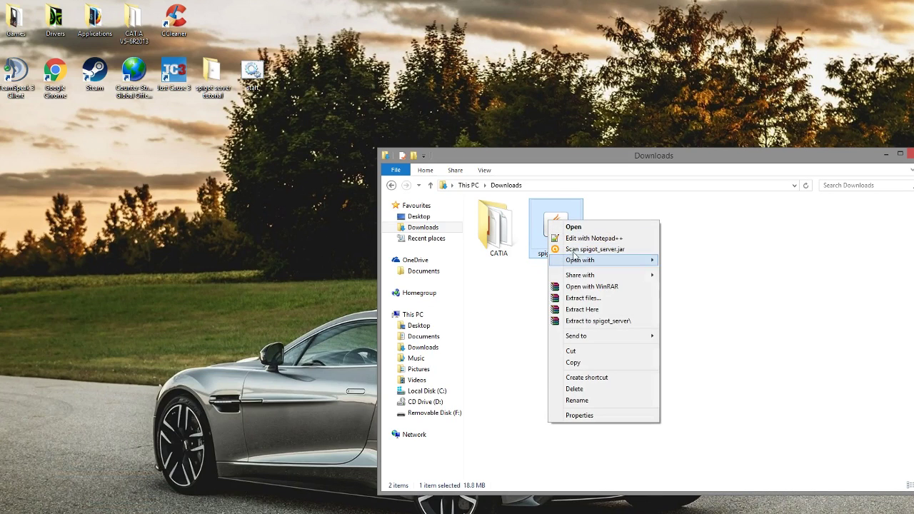
pyautogui.click(582, 351)
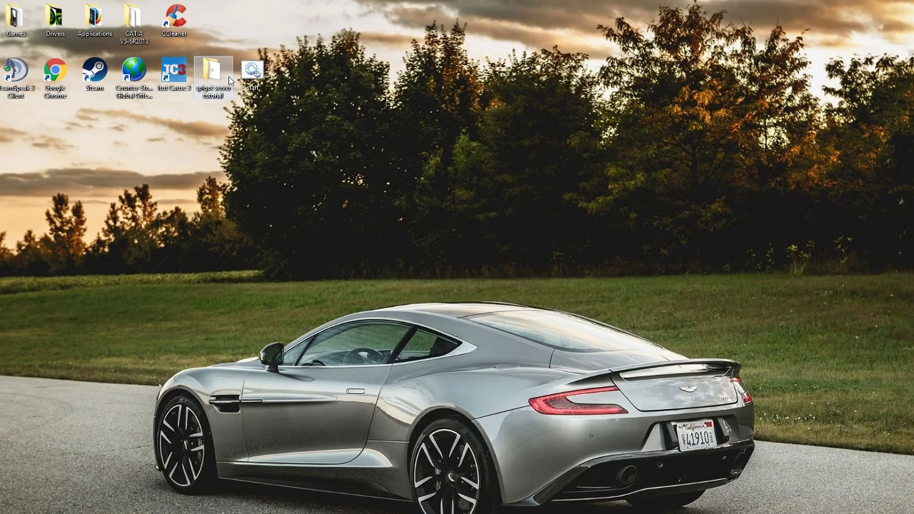
pyautogui.doubleClick(212, 73)
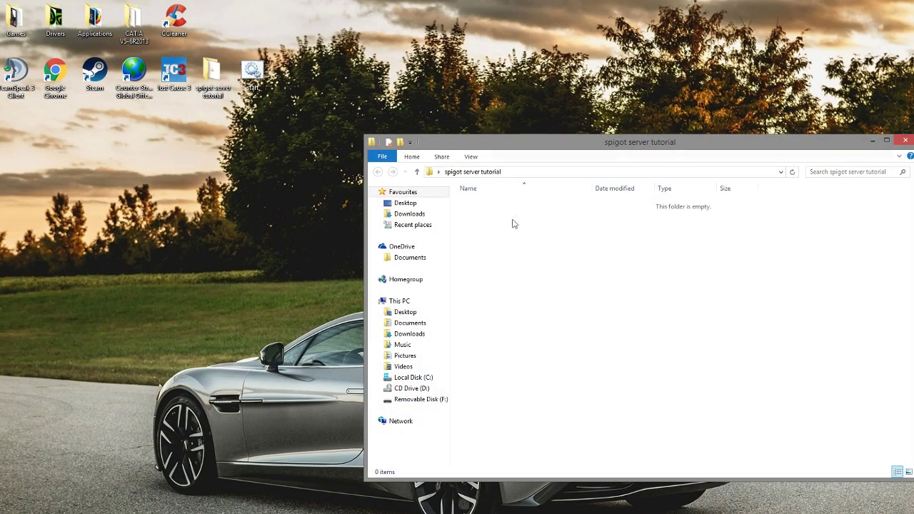
pyautogui.rightClick(501, 232)
pyautogui.moveTo(576, 377)
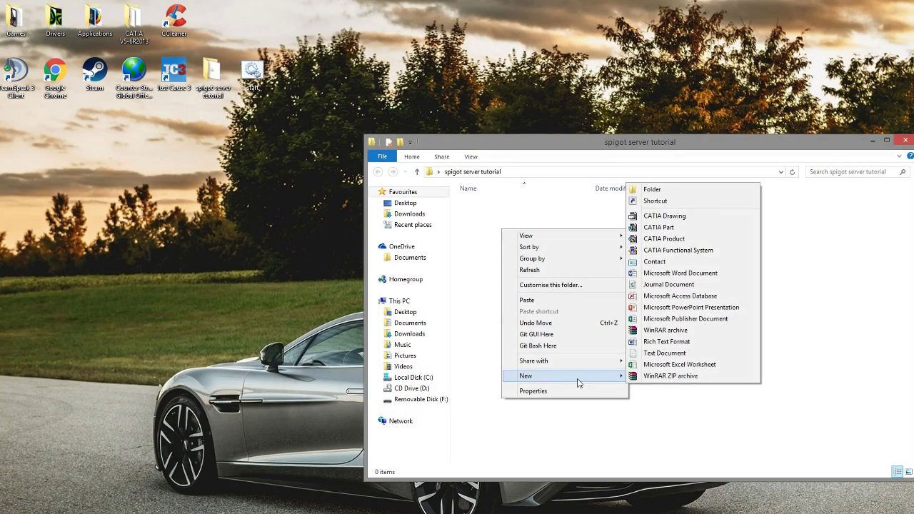
pyautogui.click(545, 301)
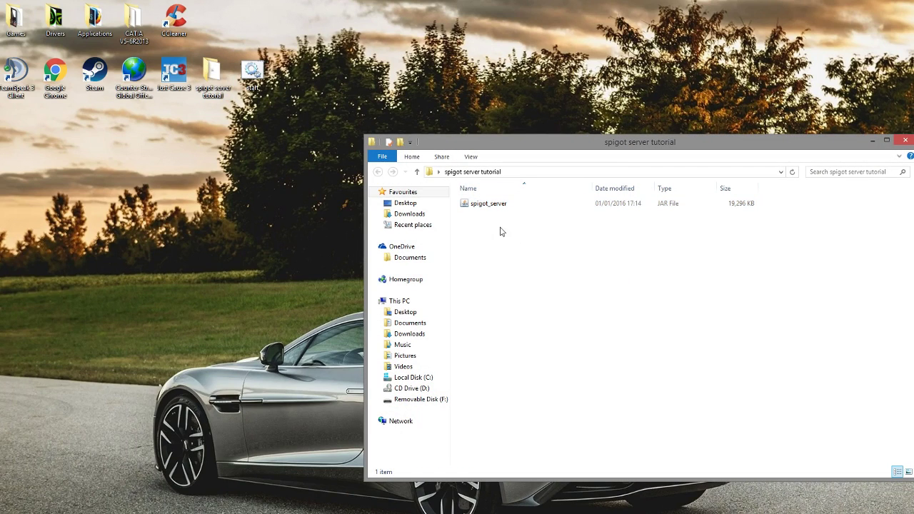
# Step: Open the desktop's start batch file for editing, examine its launch script, and close it
pyautogui.click(258, 83)
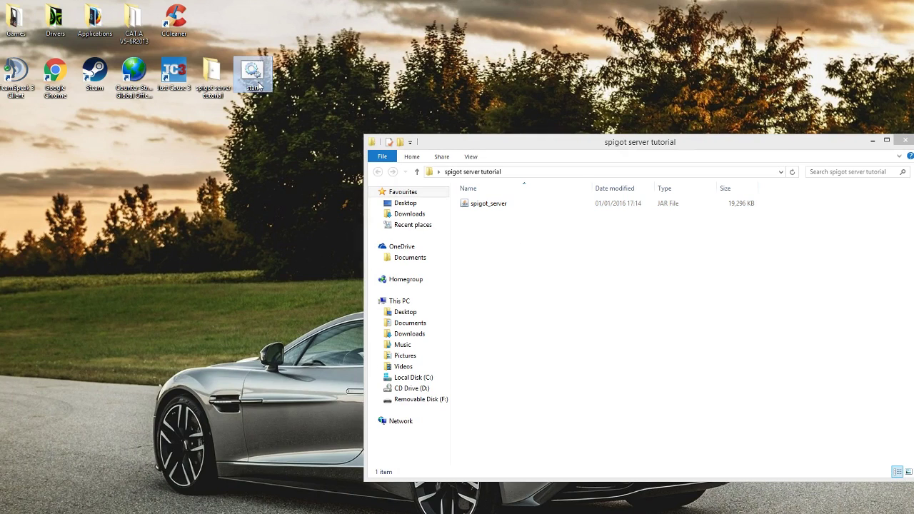
pyautogui.rightClick(258, 83)
pyautogui.click(304, 106)
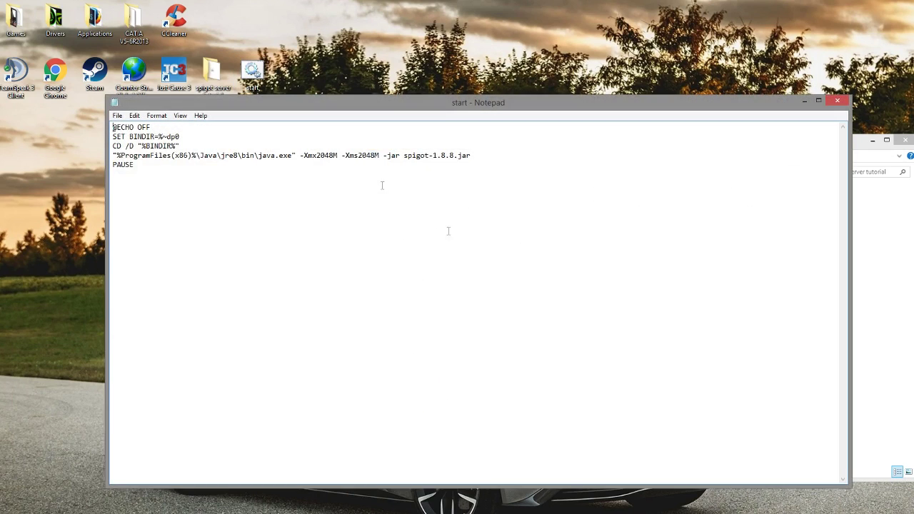
pyautogui.moveTo(136, 165); pyautogui.dragTo(38, 125)
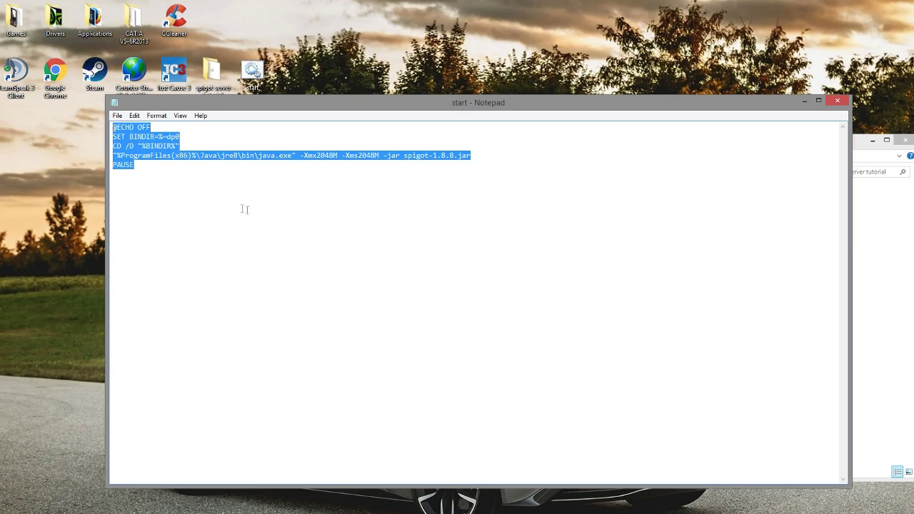
pyautogui.moveTo(244, 209); pyautogui.dragTo(15, 112)
pyautogui.click(837, 100)
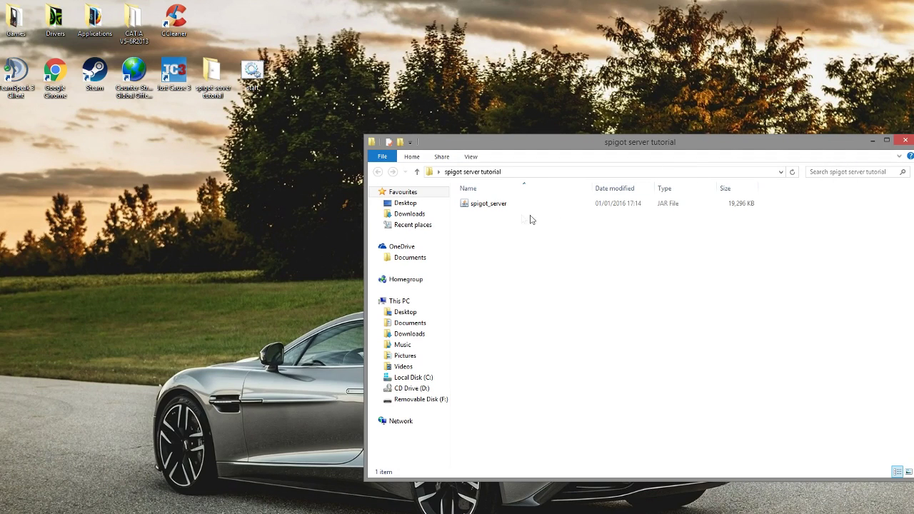
# Step: Create a new text document in the spigot server tutorial folder and begin its launch line with "java -Xmx2048M -jar"
pyautogui.rightClick(488, 221)
pyautogui.moveTo(571, 366)
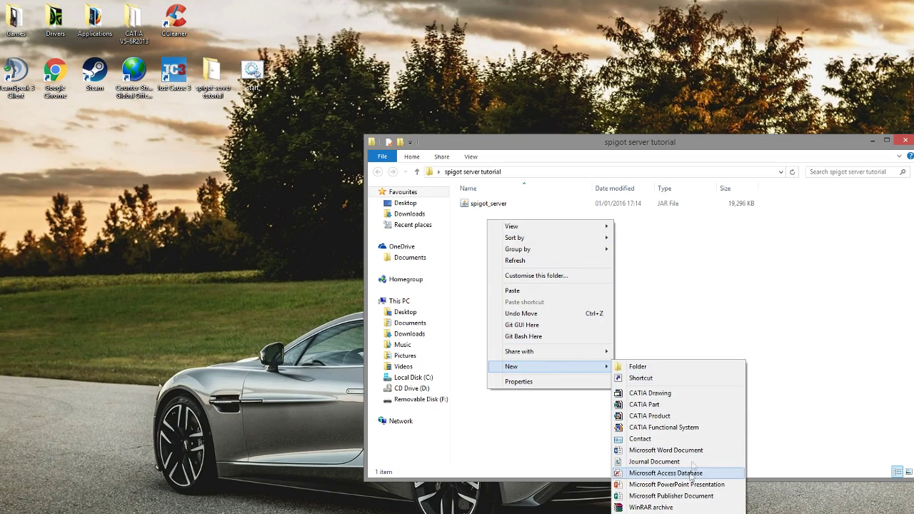
pyautogui.click(651, 513)
pyautogui.click(501, 236)
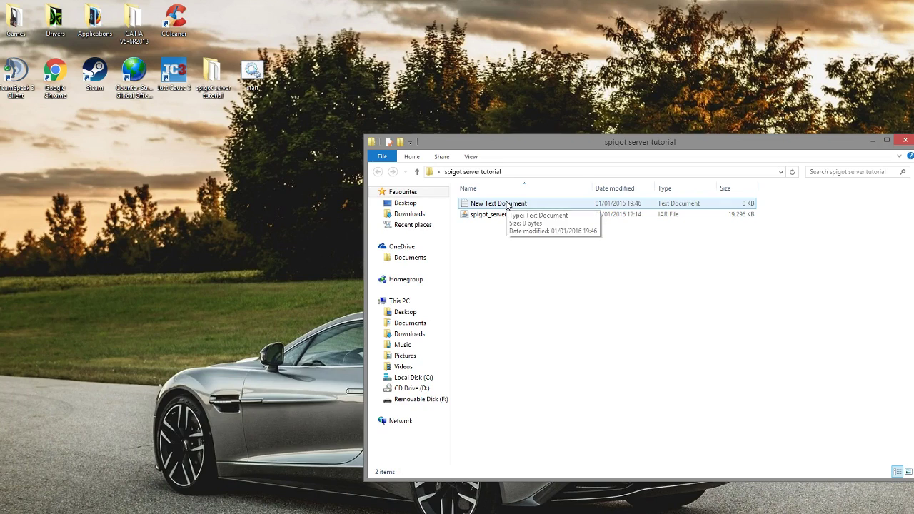
pyautogui.doubleClick(507, 205)
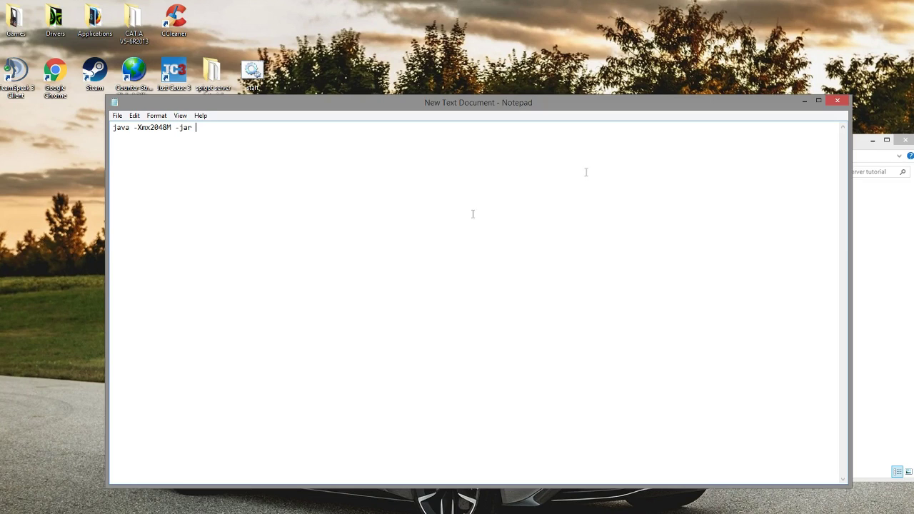
# Step: Rename the spigot_server JAR file in the spigot server tutorial folder to spigot
pyautogui.click(883, 257)
pyautogui.click(500, 217)
pyautogui.rightClick(499, 217)
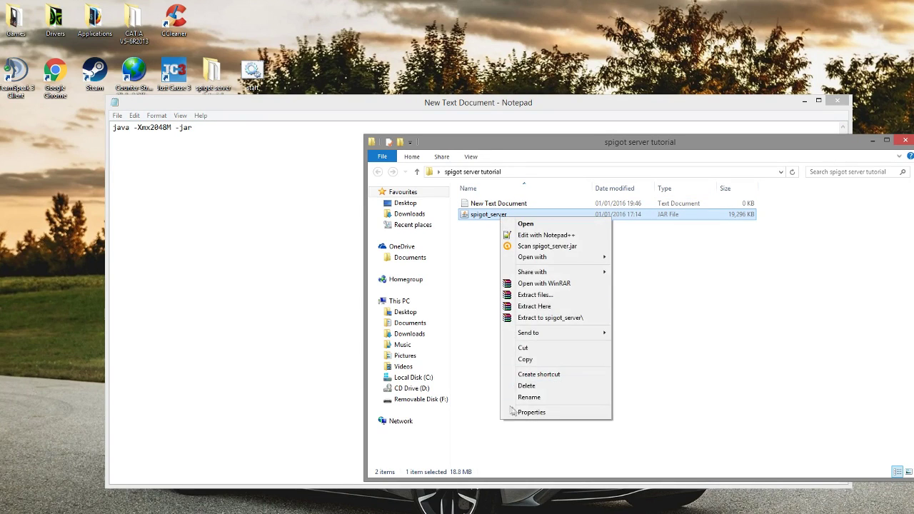
pyautogui.click(529, 397)
pyautogui.moveTo(506, 215); pyautogui.dragTo(490, 215)
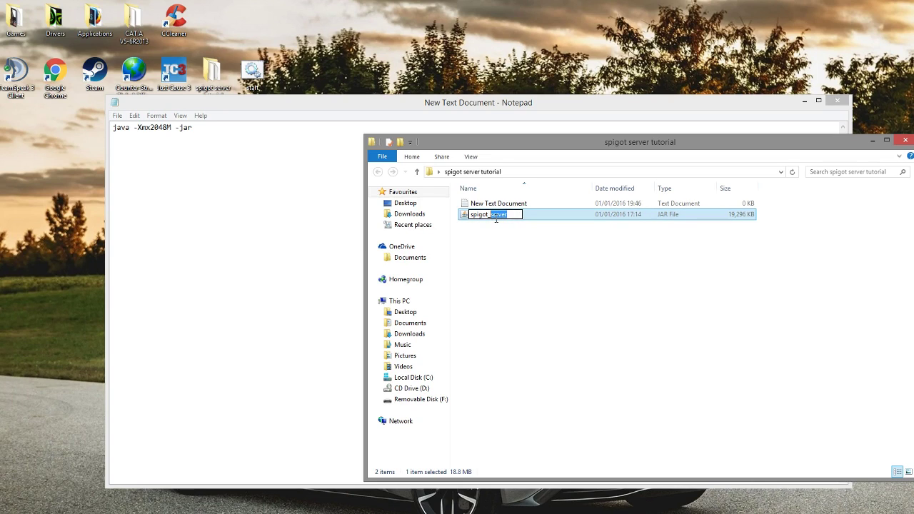
pyautogui.press('BackSpace')
pyautogui.press('BackSpace')
pyautogui.click(530, 290)
# Step: Complete the launch line with "spigot.jar -o true", add a PAUSE line, save the script as start.bat and close it
pyautogui.click(222, 224)
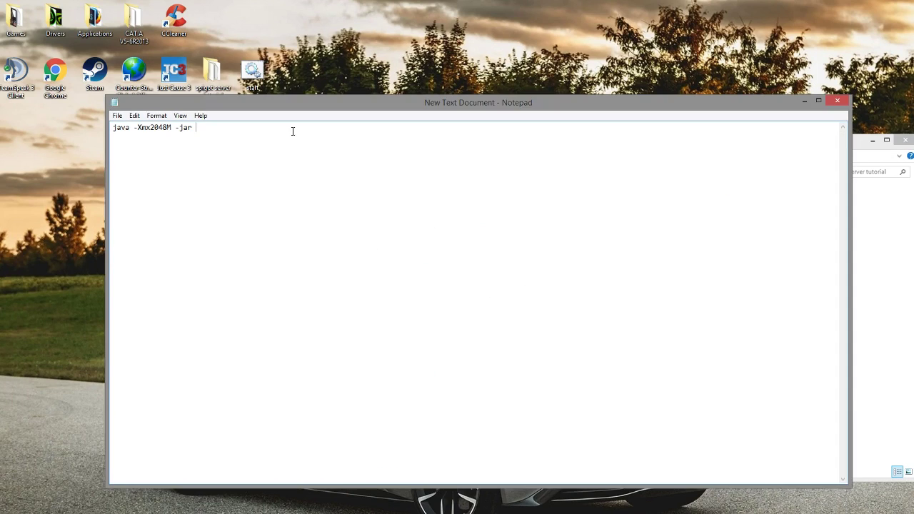
pyautogui.write('spigot.jar -o true')
pyautogui.click(117, 115)
pyautogui.click(139, 162)
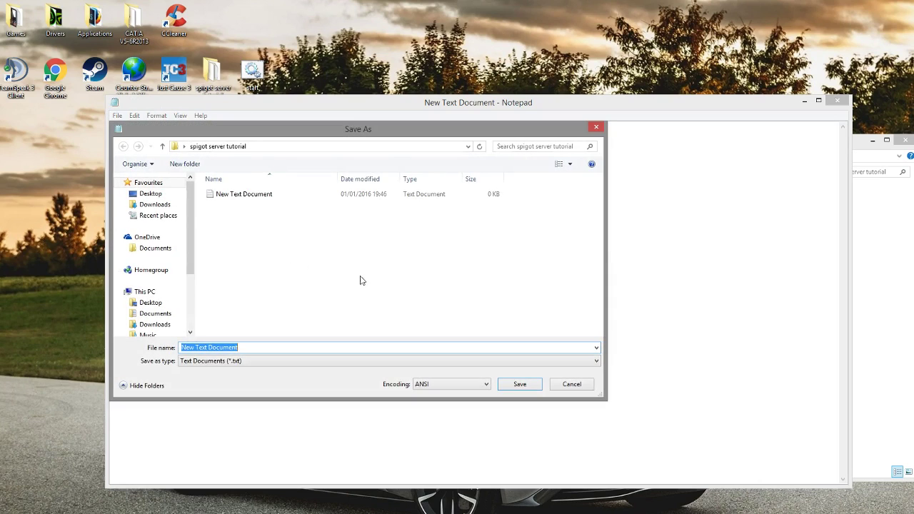
pyautogui.write('sra')
pyautogui.write('start.bat')
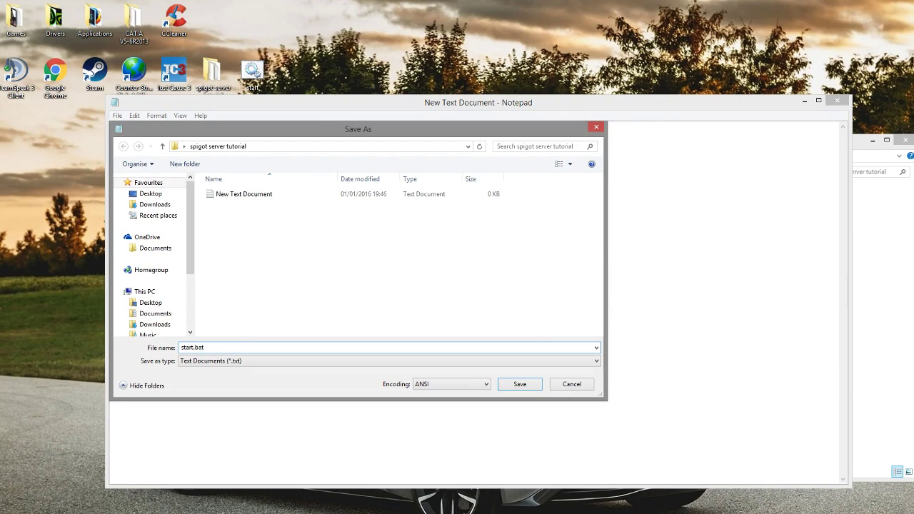
pyautogui.click(520, 386)
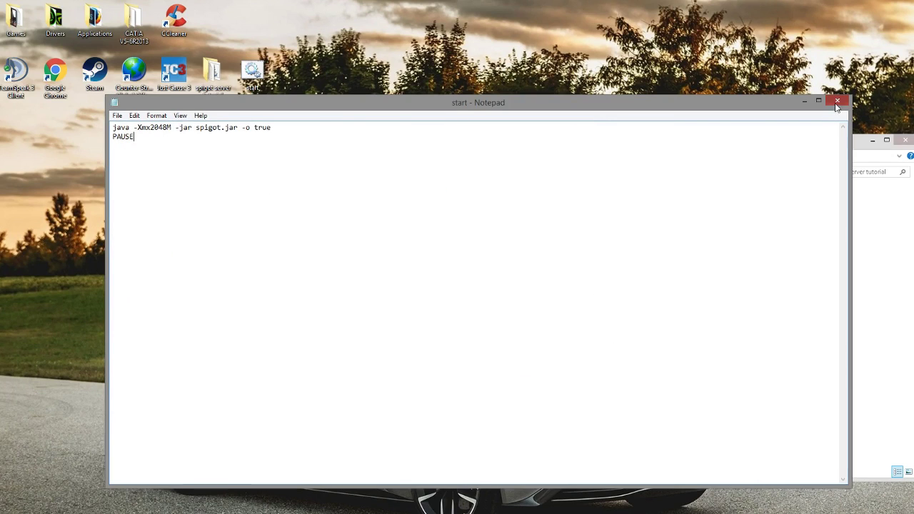
pyautogui.click(835, 102)
# Step: Delete the leftover New Text Document, run the start batch file, and dismiss its console once it pauses
pyautogui.click(498, 204)
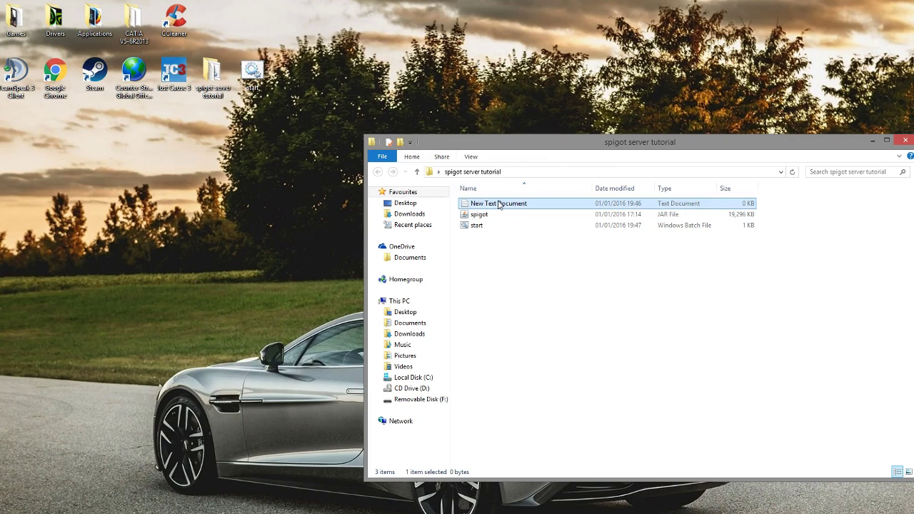
pyautogui.press('Delete')
pyautogui.doubleClick(539, 217)
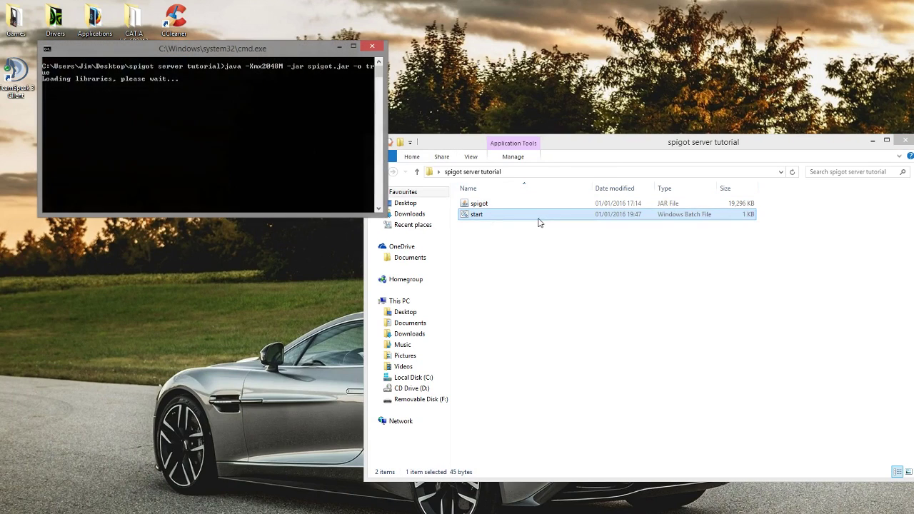
pyautogui.click(134, 131)
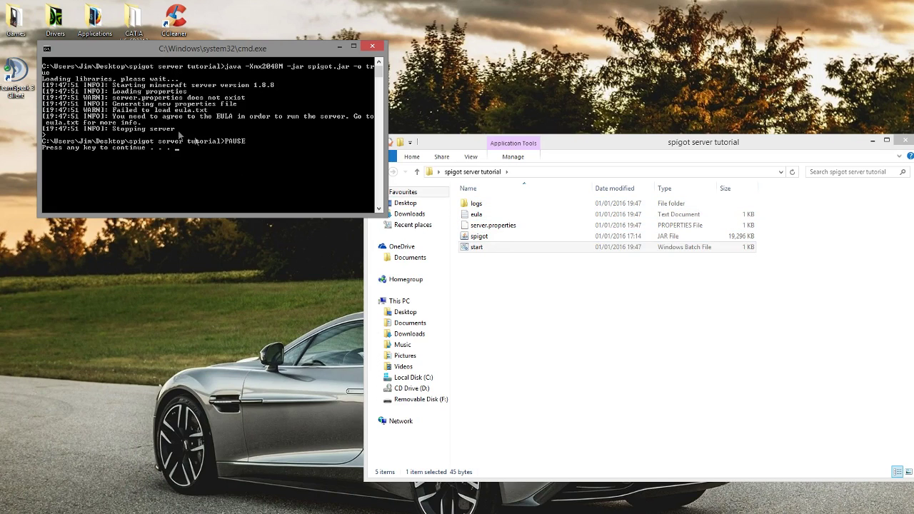
pyautogui.press('Return')
# Step: Accept the EULA by setting eula=true in the eula text file, saving the change
pyautogui.doubleClick(476, 214)
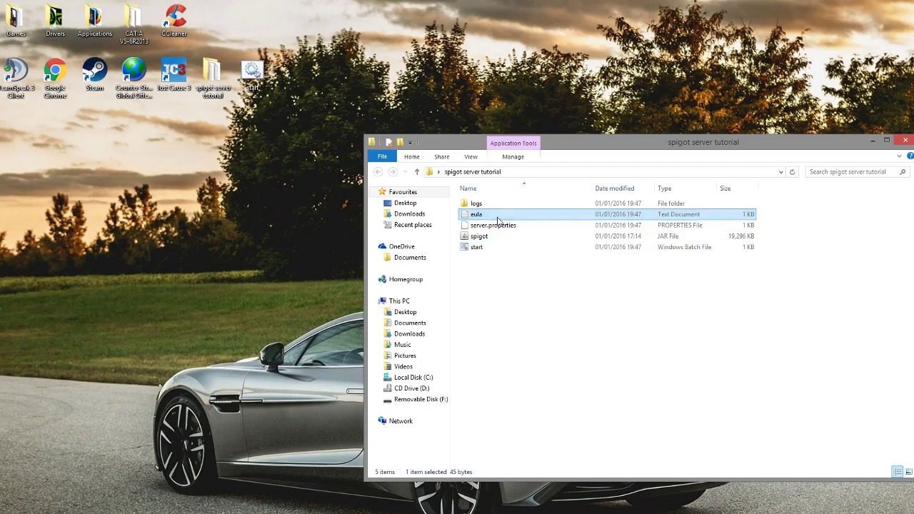
pyautogui.moveTo(112, 137); pyautogui.dragTo(133, 138)
pyautogui.write('true')
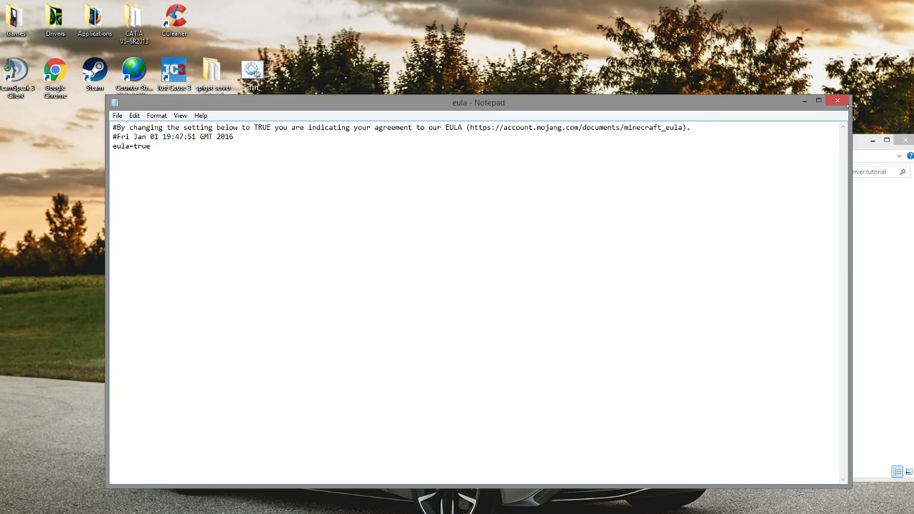
pyautogui.click(837, 100)
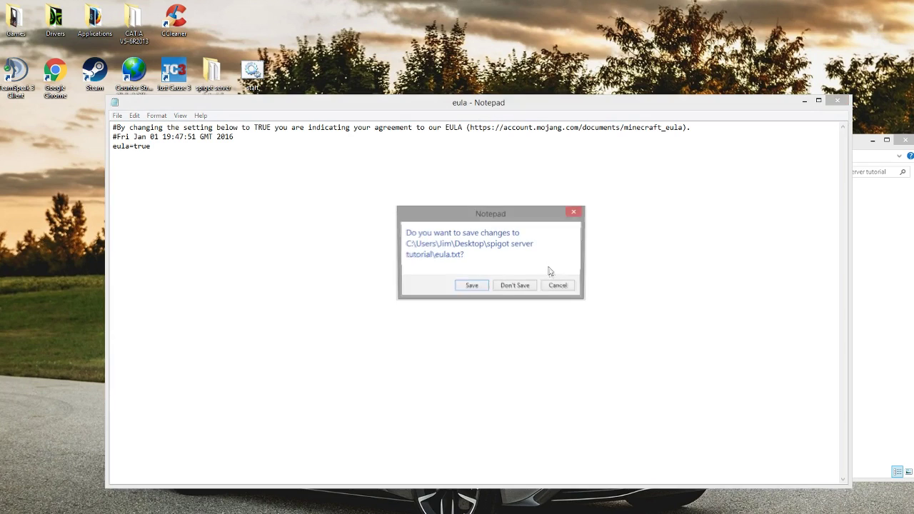
pyautogui.click(472, 285)
# Step: Launch the server again with the start batch file and look over the files generated in its folder
pyautogui.doubleClick(477, 247)
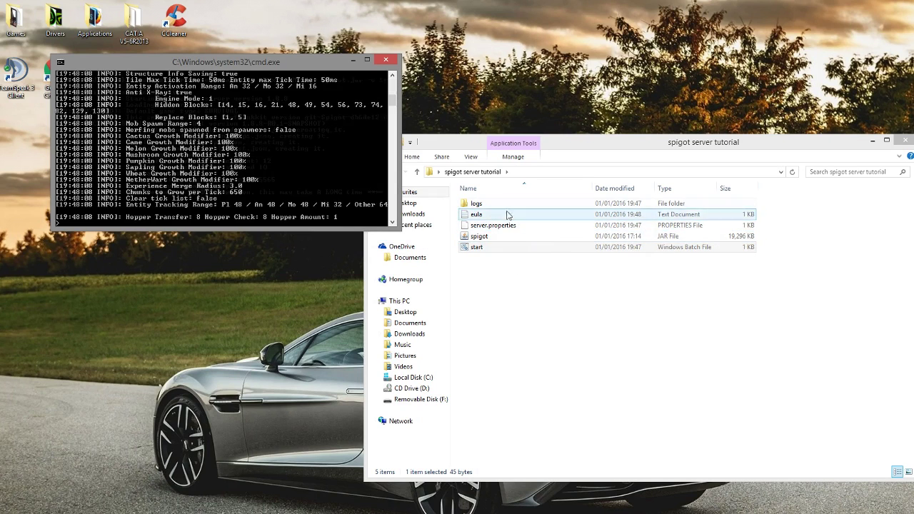
pyautogui.click(588, 450)
pyautogui.moveTo(588, 449); pyautogui.dragTo(536, 173)
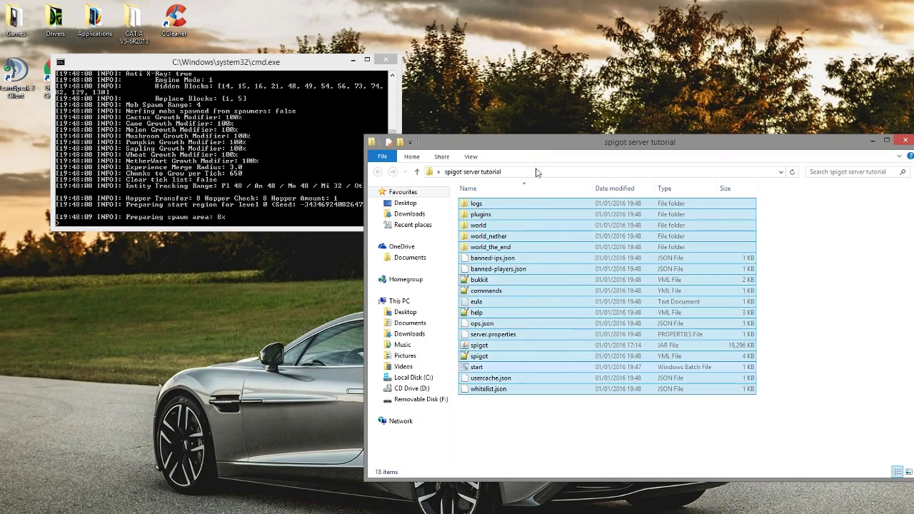
pyautogui.click(607, 449)
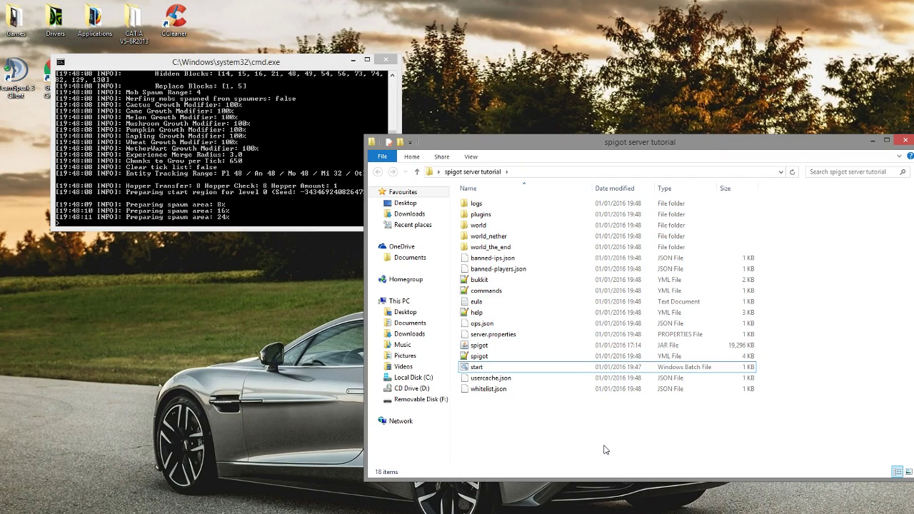
pyautogui.moveTo(693, 439); pyautogui.dragTo(504, 195)
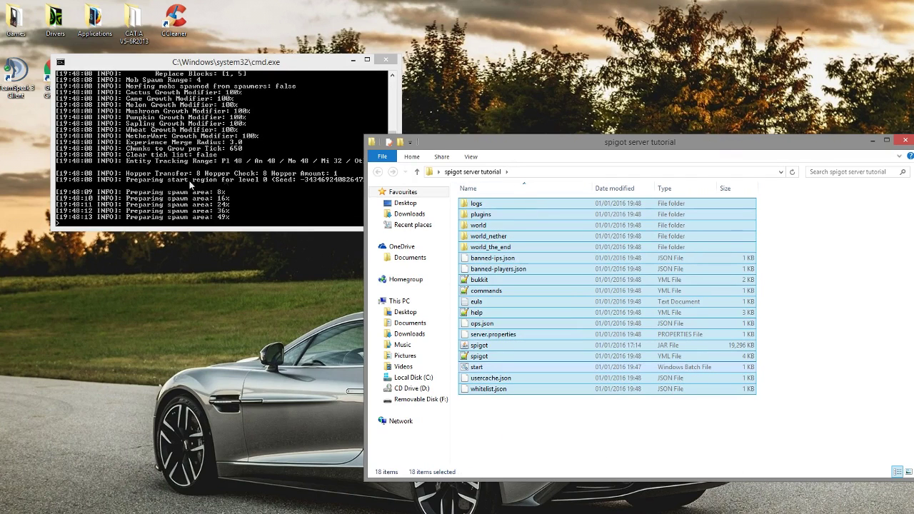
pyautogui.click(166, 170)
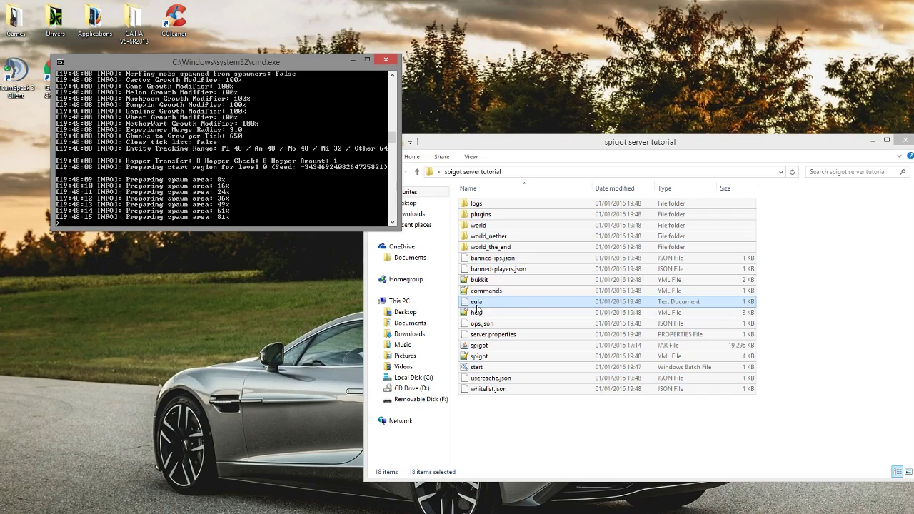
pyautogui.moveTo(794, 426); pyautogui.dragTo(505, 197)
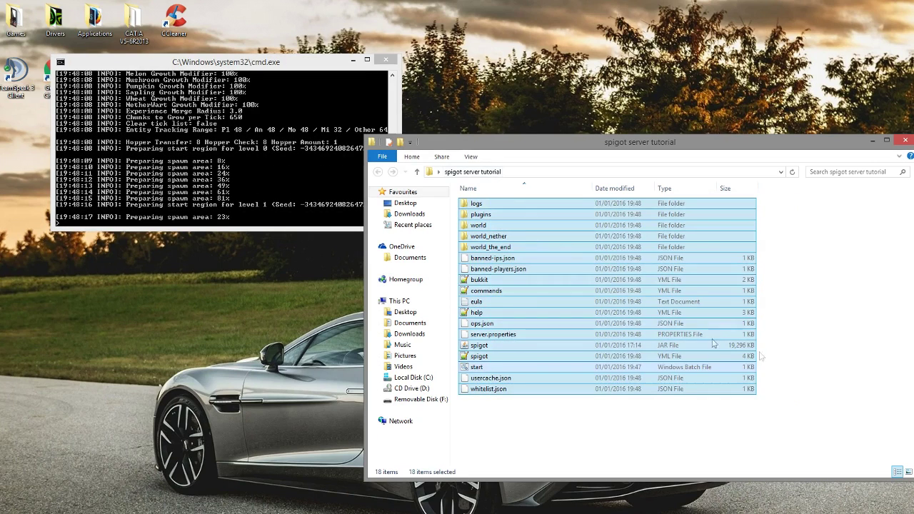
pyautogui.click(782, 357)
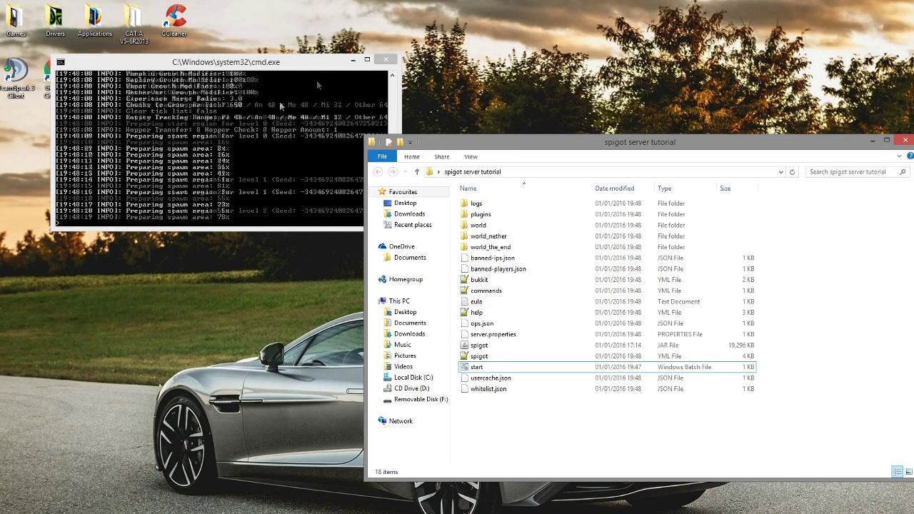
# Step: Shut down the running server with the stop command and dismiss its console once it has finished saving
pyautogui.click(314, 150)
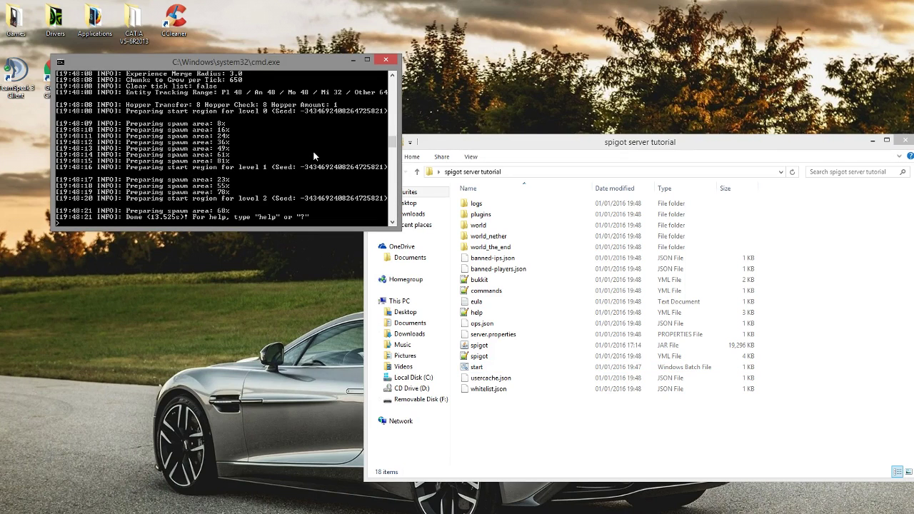
pyautogui.write('stop')
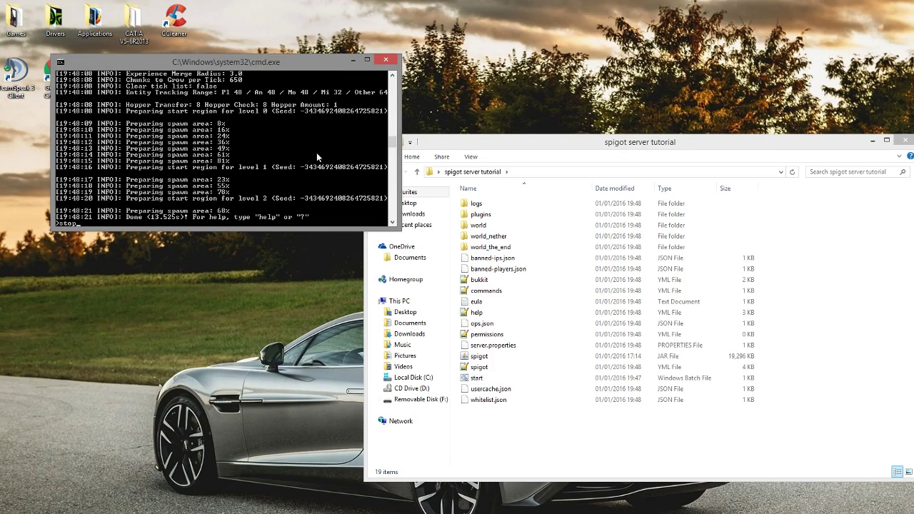
pyautogui.press('Return')
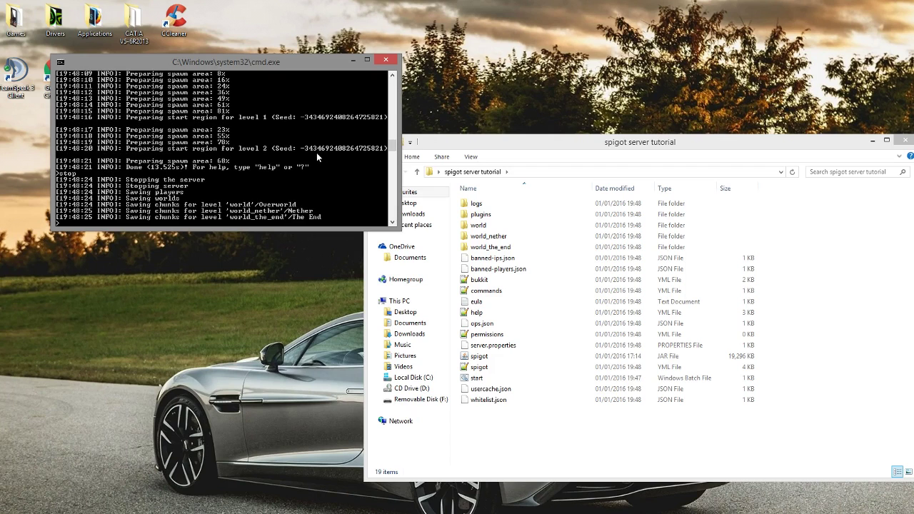
pyautogui.press('Return')
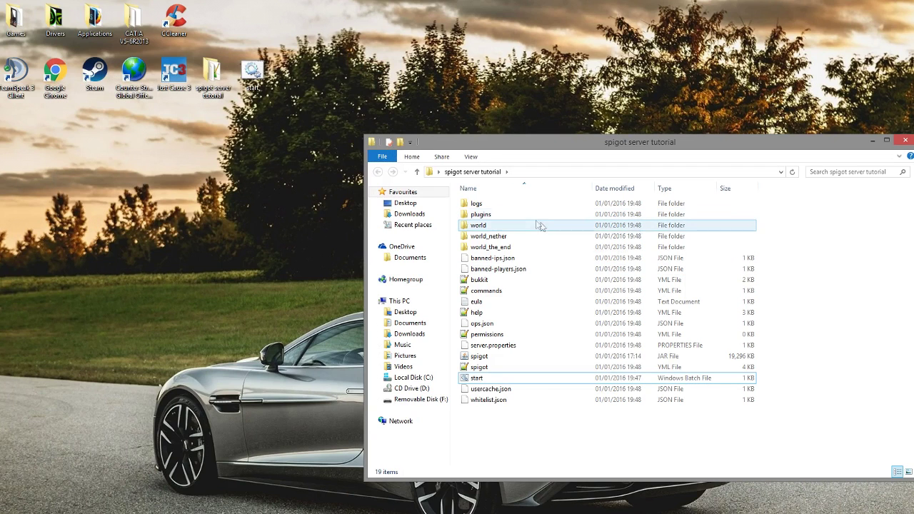
# Step: Look over the generated server files, including the contents of the plugins folder and the world folders
pyautogui.moveTo(633, 439); pyautogui.dragTo(530, 171)
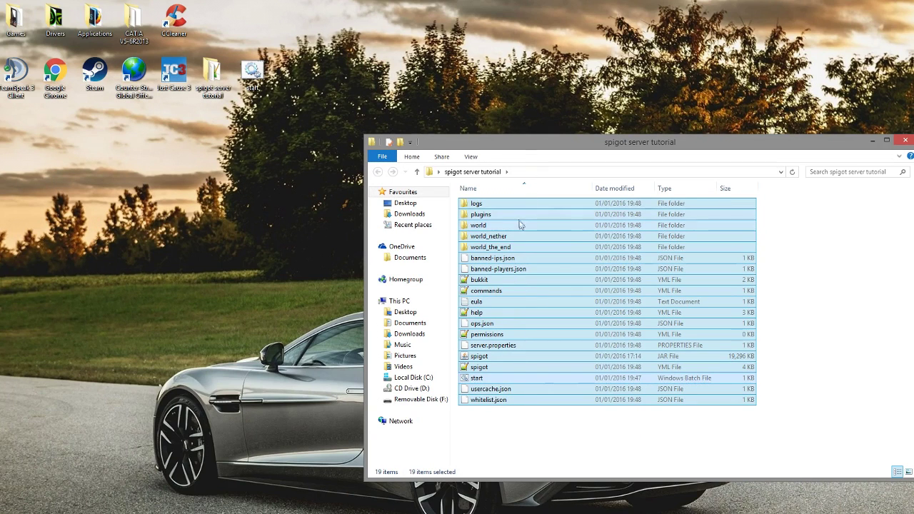
pyautogui.click(788, 261)
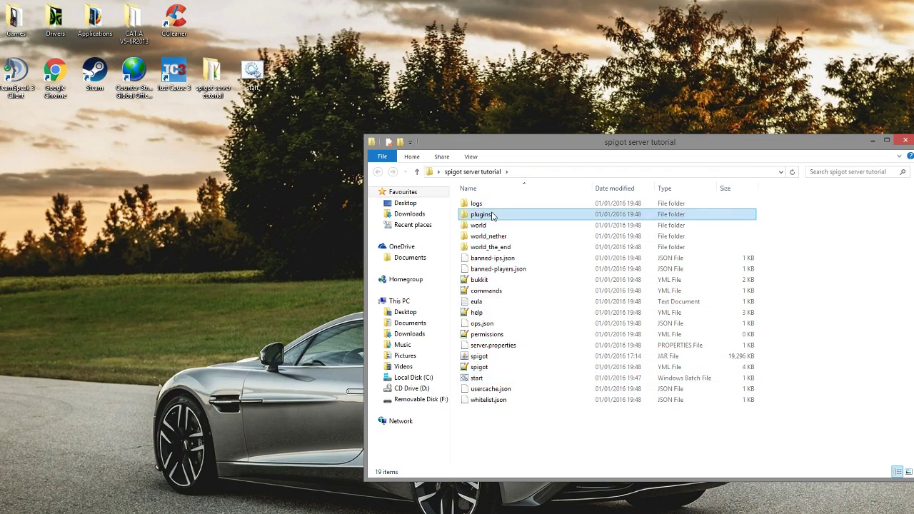
pyautogui.doubleClick(492, 215)
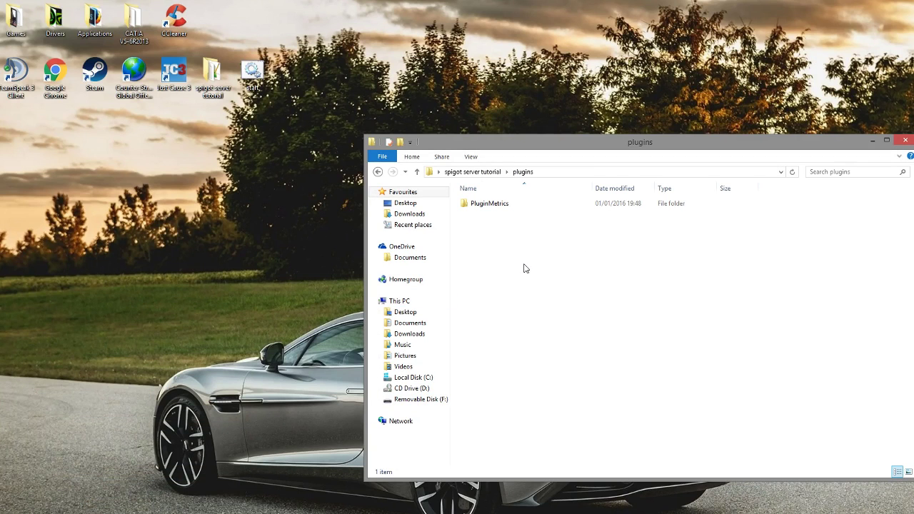
pyautogui.click(480, 172)
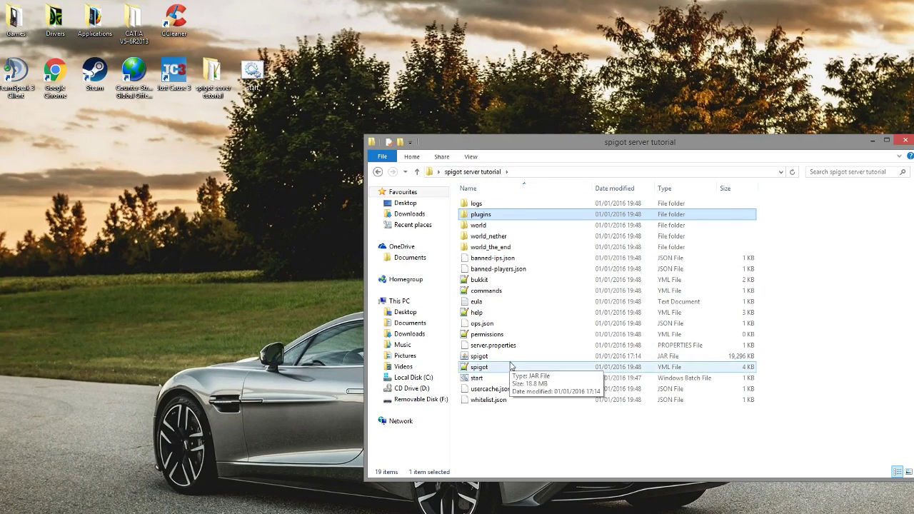
pyautogui.click(498, 238)
pyautogui.click(505, 227)
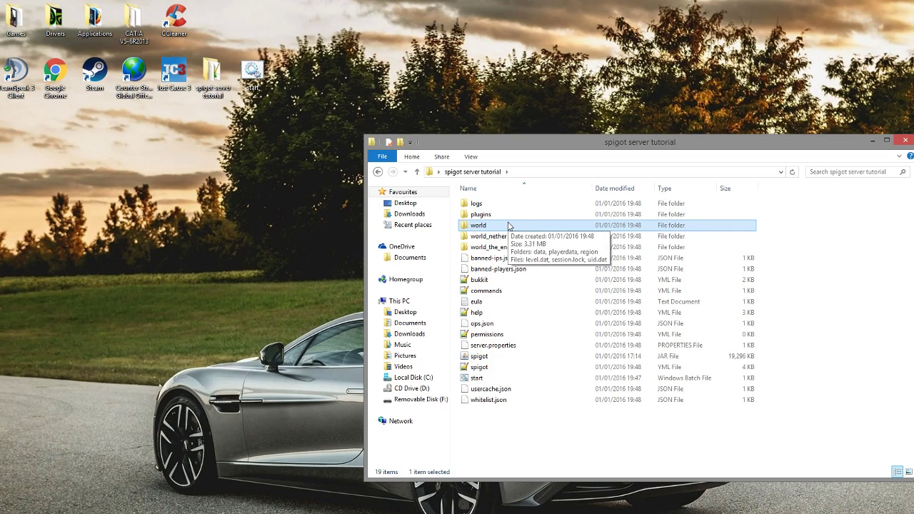
# Step: Open the new server's server.properties in a maximized Notepad++ and close the two other open files
pyautogui.click(515, 345)
pyautogui.rightClick(516, 344)
pyautogui.click(525, 359)
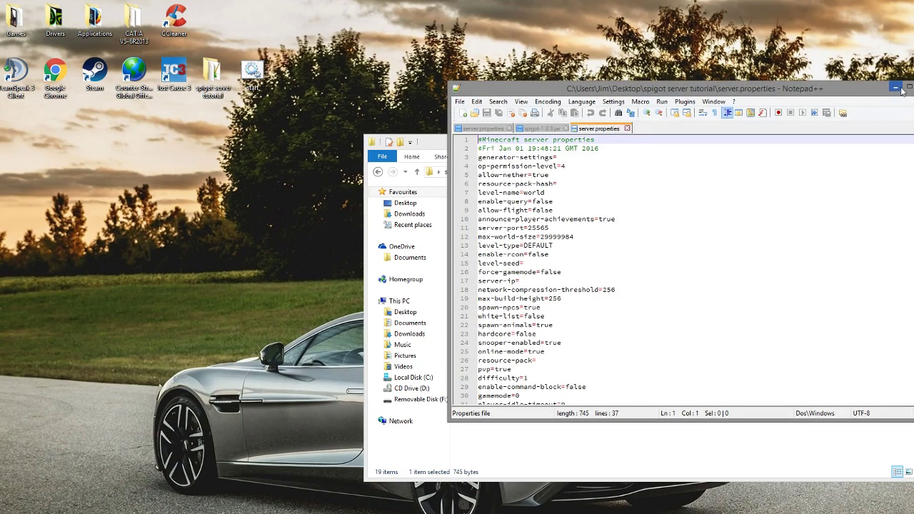
pyautogui.click(908, 88)
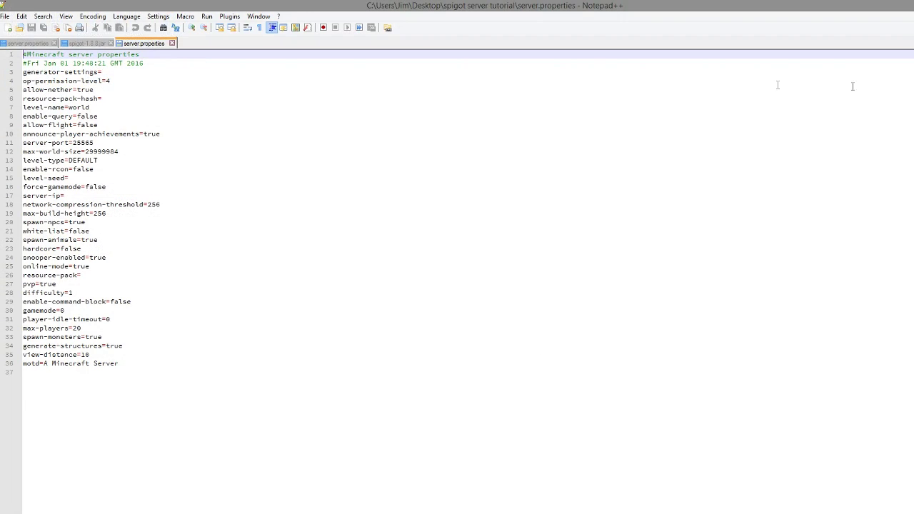
pyautogui.click(53, 42)
pyautogui.click(50, 43)
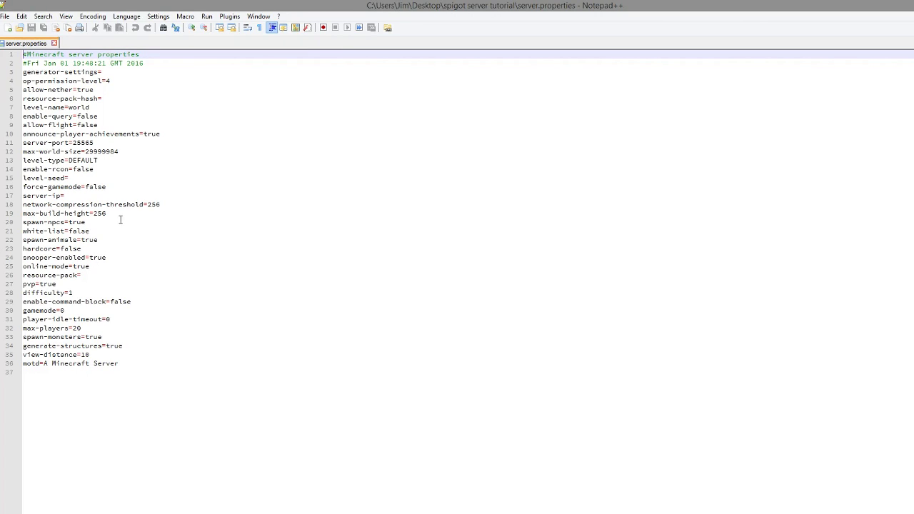
# Step: Examine the settings in server.properties, especially the level-name and motd values
pyautogui.moveTo(120, 220); pyautogui.dragTo(35, 204)
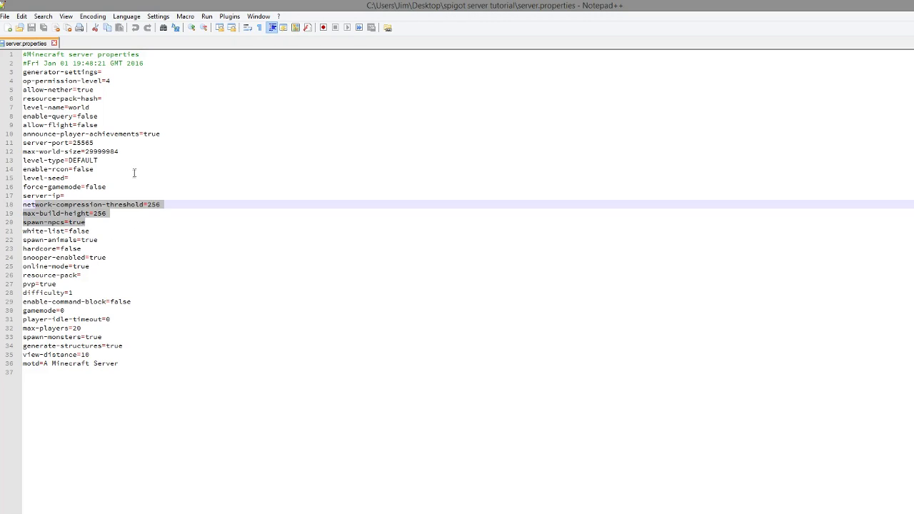
pyautogui.moveTo(121, 364); pyautogui.dragTo(27, 103)
pyautogui.click(178, 139)
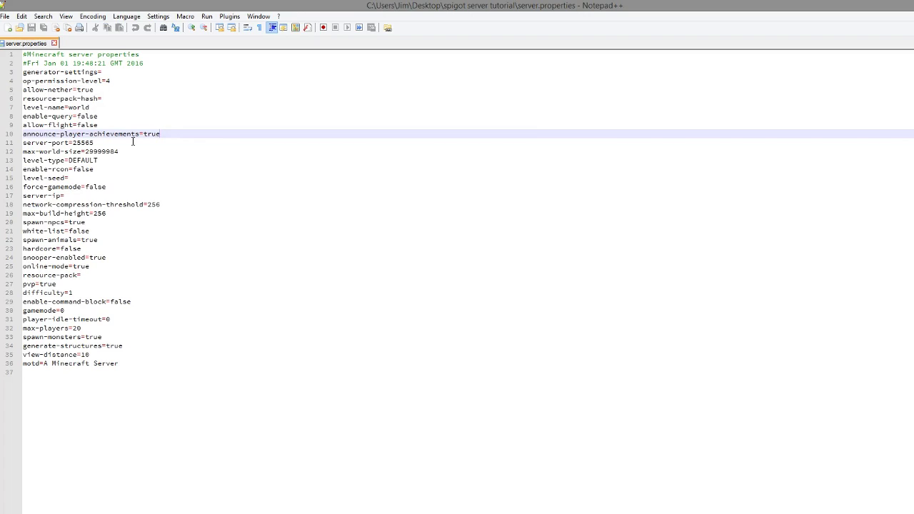
pyautogui.moveTo(98, 108); pyautogui.dragTo(68, 108)
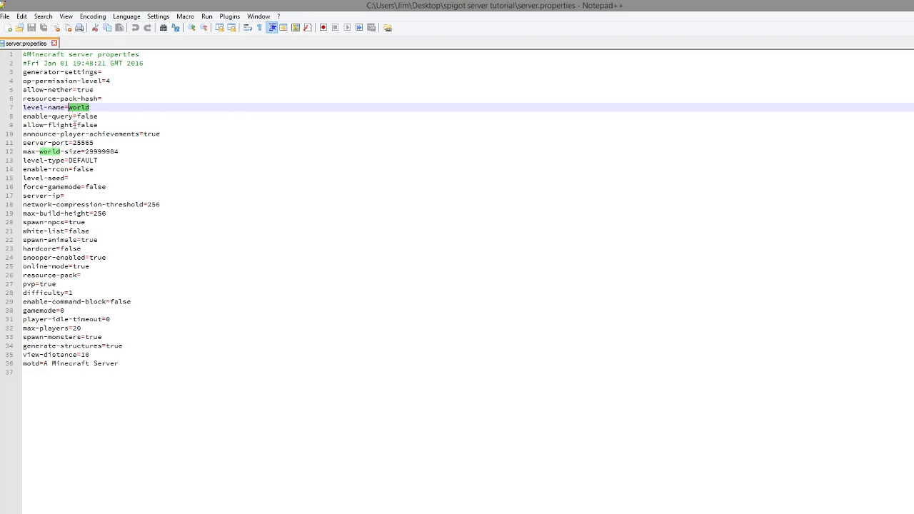
pyautogui.moveTo(122, 364); pyautogui.dragTo(40, 365)
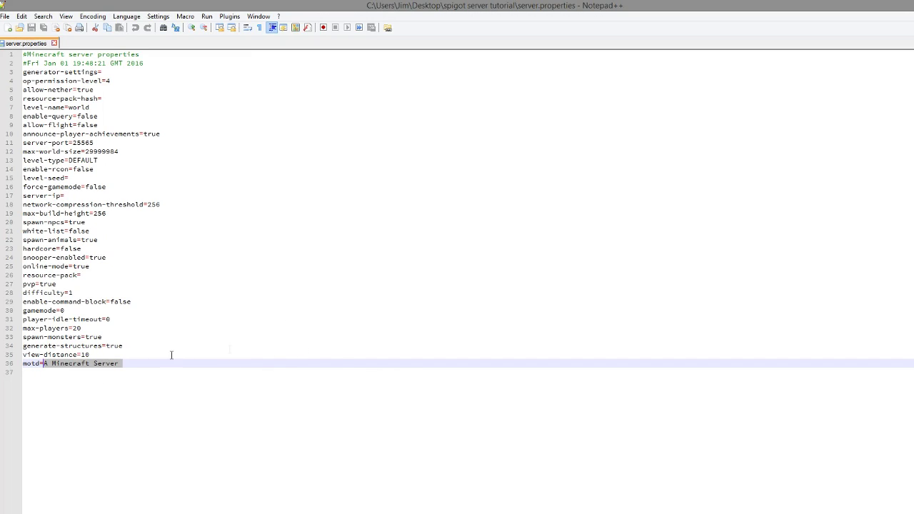
pyautogui.click(140, 363)
pyautogui.moveTo(140, 364); pyautogui.dragTo(41, 365)
# Step: Copy the \u00A7 colour code from the motd in server.properties of the MC Java 8 Server 1.8.3 folder under Documents, Server
pyautogui.hotkey('alt', 'Tab')
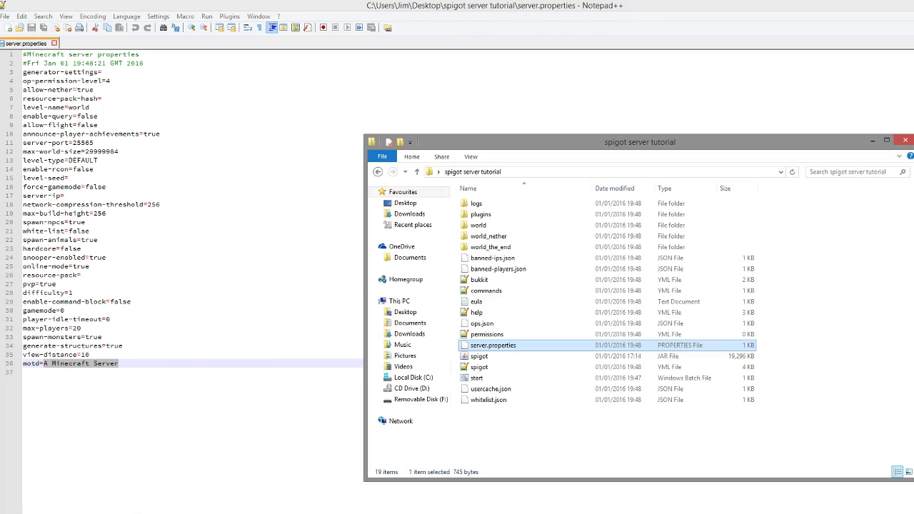
pyautogui.click(410, 323)
pyautogui.doubleClick(493, 338)
pyautogui.doubleClick(531, 215)
pyautogui.rightClick(502, 379)
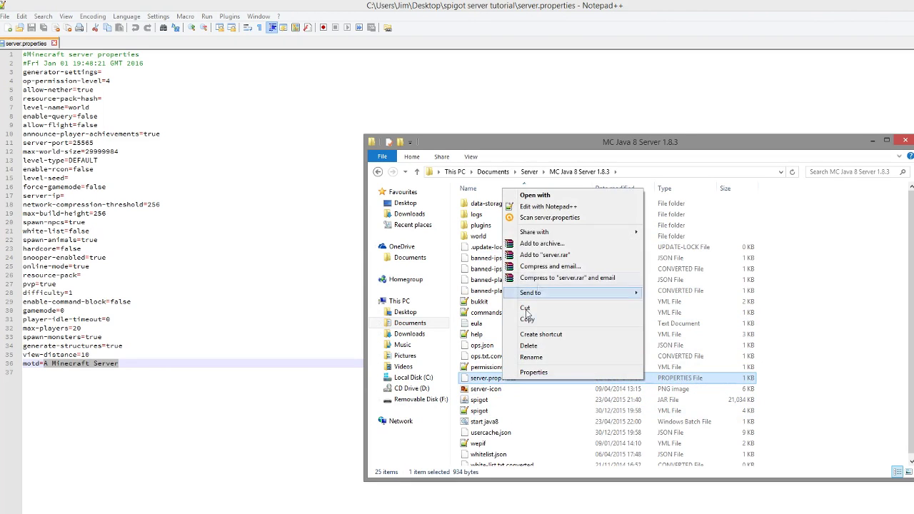
pyautogui.click(548, 206)
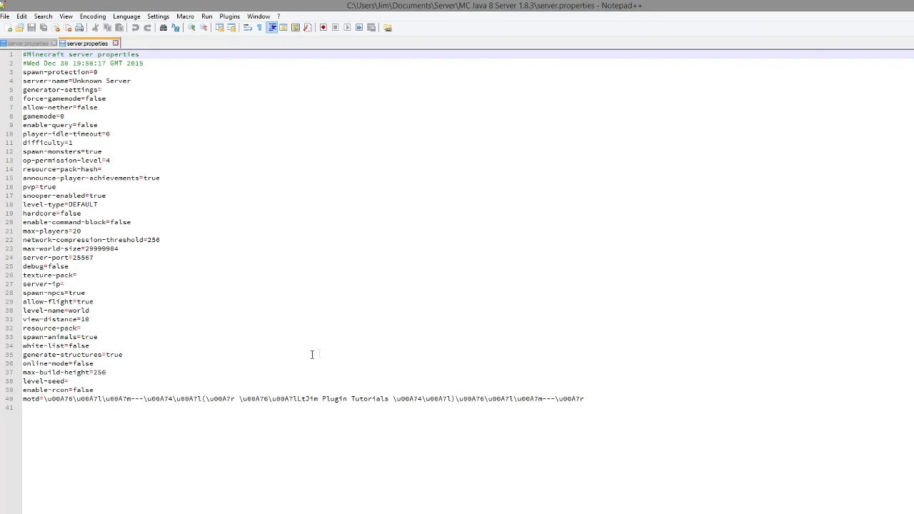
pyautogui.moveTo(621, 396); pyautogui.dragTo(44, 399)
pyautogui.hotkey('ctrl', 'c')
pyautogui.click(79, 421)
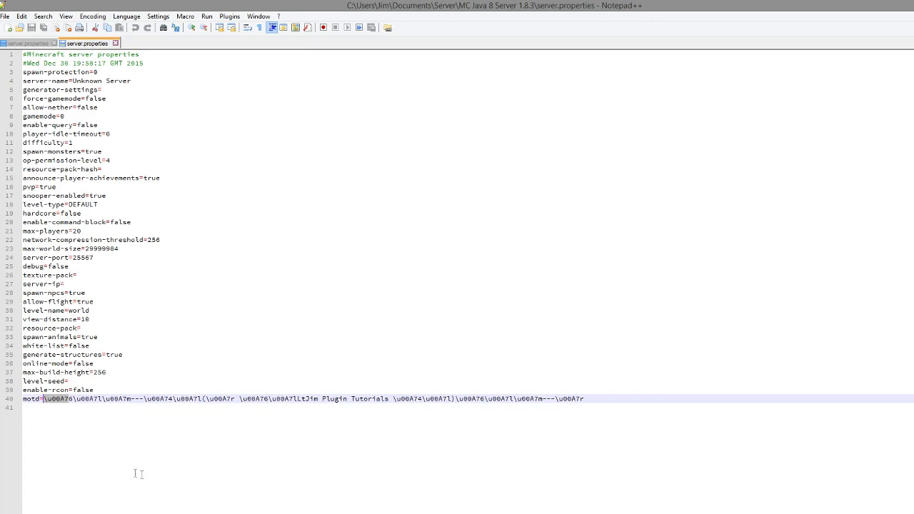
# Step: Set the new server's motd to "\u00A7aMinecraft \u00A79\u00A7lServer" in server.properties and save the file
pyautogui.click(28, 44)
pyautogui.hotkey('ctrl', 'v')
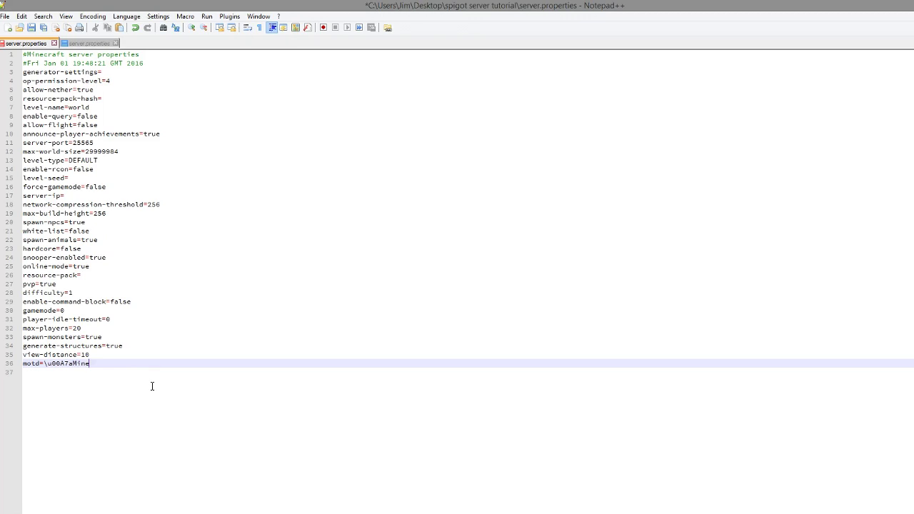
pyautogui.hotkey('ctrl', 'v')
pyautogui.hotkey('ctrl', 'v')
pyautogui.hotkey('ctrl', 'v')
pyautogui.hotkey('ctrl', 's')
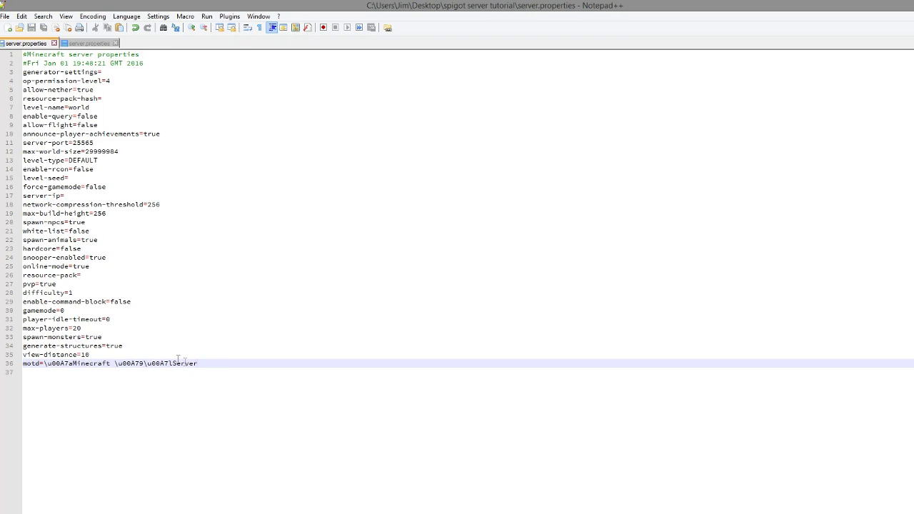
# Step: Review the settings in server.properties from the motd line up to level-name
pyautogui.hotkey('shift', 'Up')
pyautogui.hotkey('shift', 'Up')
pyautogui.hotkey('shift', 'Up')
pyautogui.hotkey('shift', 'Up')
pyautogui.hotkey('shift', 'Up')
pyautogui.hotkey('shift', 'Up')
pyautogui.hotkey('shift', 'Up')
pyautogui.hotkey('shift', 'Up')
pyautogui.hotkey('shift', 'Up')
pyautogui.hotkey('shift', 'Up')
pyautogui.hotkey('shift', 'Up')
pyautogui.hotkey('shift', 'Up')
pyautogui.hotkey('shift', 'Up')
pyautogui.hotkey('shift', 'Up')
pyautogui.hotkey('shift', 'Up')
pyautogui.hotkey('shift', 'Up')
pyautogui.hotkey('shift', 'Up')
pyautogui.hotkey('shift', 'Up')
pyautogui.hotkey('shift', 'Up')
pyautogui.hotkey('shift', 'Up')
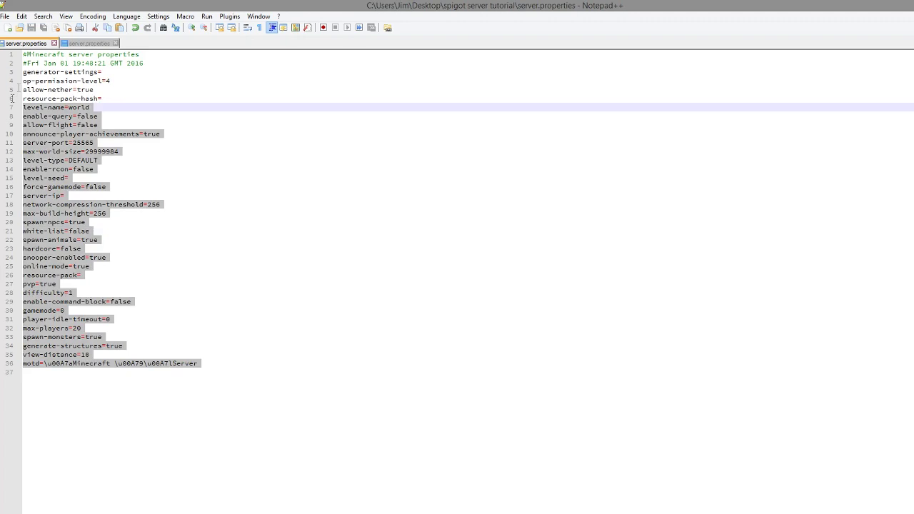
pyautogui.click(313, 301)
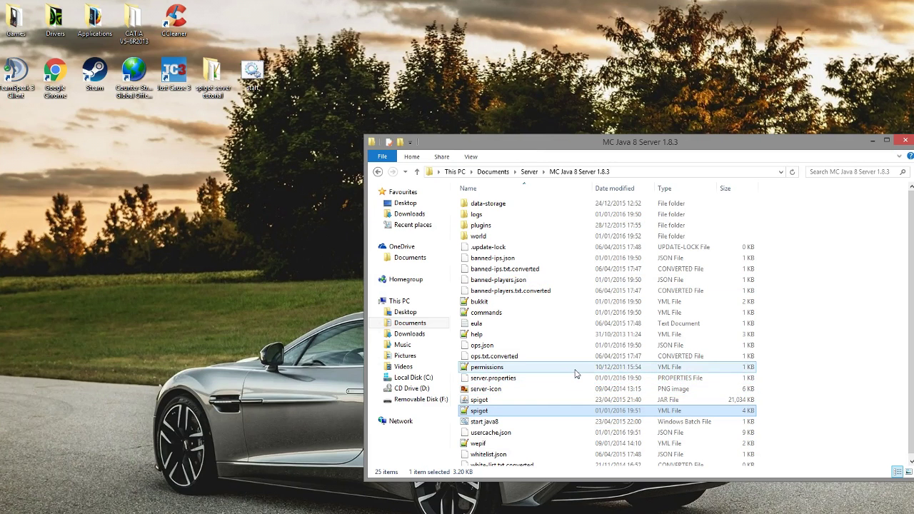
# Step: Open spigot.yml from the MC Java 8 Server 1.8.3 folder in Notepad++ and examine its settings from the top down
pyautogui.rightClick(486, 414)
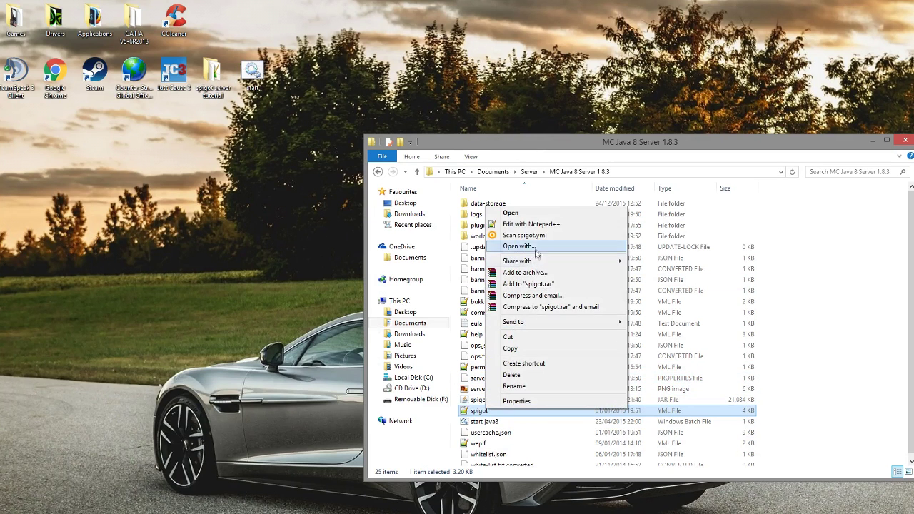
pyautogui.click(536, 227)
pyautogui.scroll(5, 469, 285)
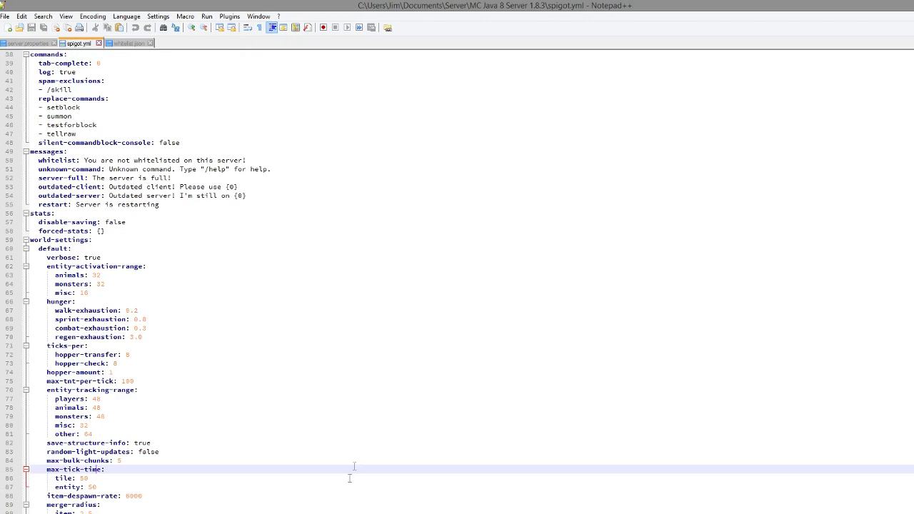
pyautogui.hotkey('shift', 'Up')
pyautogui.hotkey('shift', 'Up')
pyautogui.hotkey('shift', 'Up')
pyautogui.hotkey('shift', 'Up')
pyautogui.hotkey('shift', 'Up')
pyautogui.hotkey('shift', 'Up')
pyautogui.hotkey('shift', 'Up')
pyautogui.hotkey('shift', 'Up')
pyautogui.hotkey('shift', 'Up')
pyautogui.hotkey('shift', 'Up')
pyautogui.hotkey('shift', 'Up')
pyautogui.hotkey('shift', 'Up')
pyautogui.hotkey('shift', 'Up')
pyautogui.hotkey('shift', 'Up')
pyautogui.hotkey('shift', 'Up')
pyautogui.hotkey('shift', 'Up')
pyautogui.hotkey('shift', 'Up')
pyautogui.hotkey('shift', 'Up')
pyautogui.hotkey('shift', 'Up')
pyautogui.hotkey('ctrl', 'shift', 'Home')
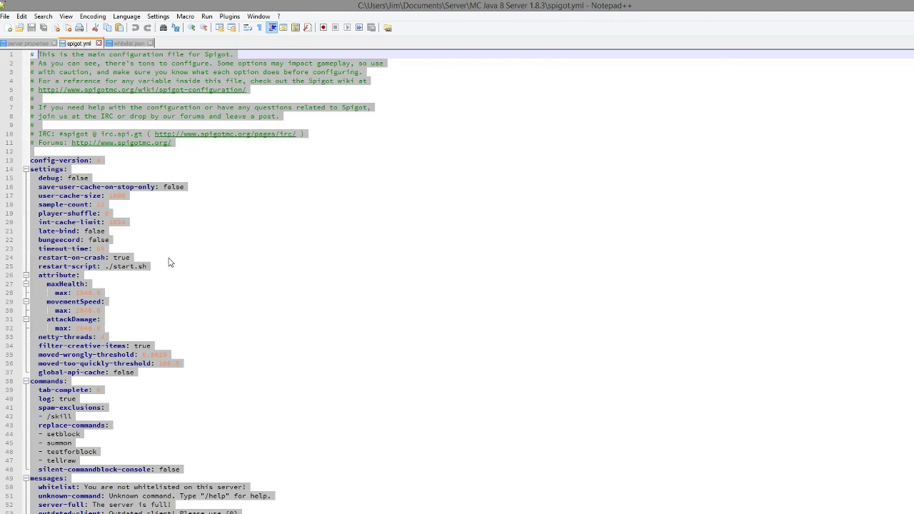
pyautogui.scroll(-20, 171, 264)
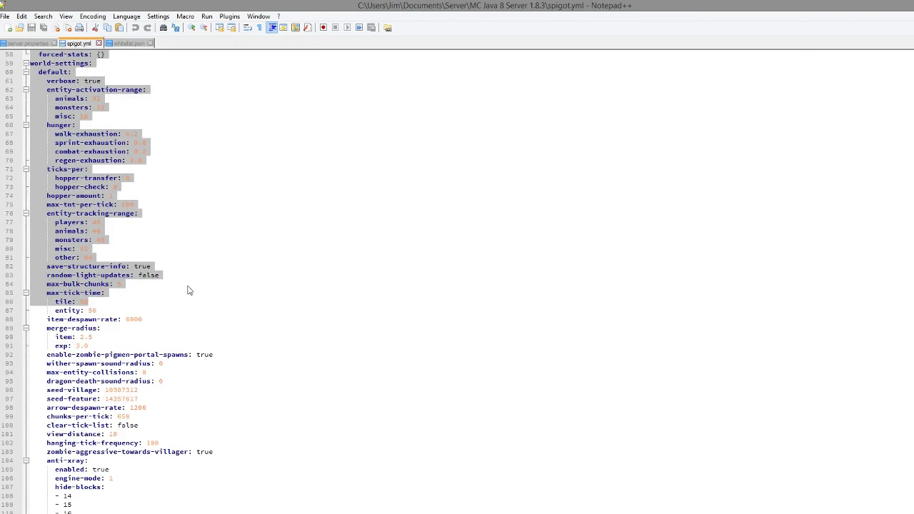
pyautogui.scroll(-8, 190, 289)
# Step: Examine the growth section of spigot.yml, particularly the cane-modifier value
pyautogui.moveTo(198, 471); pyautogui.dragTo(37, 418)
pyautogui.click(109, 434)
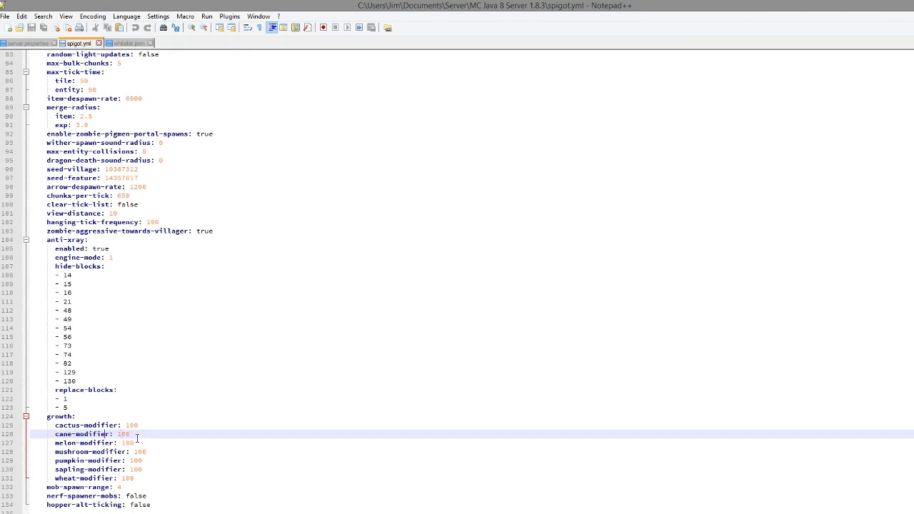
pyautogui.doubleClick(123, 434)
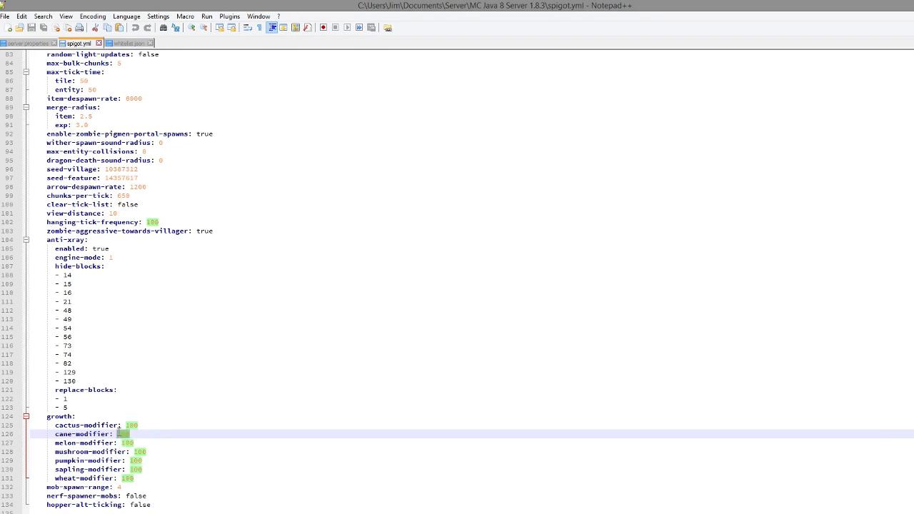
pyautogui.moveTo(117, 433); pyautogui.dragTo(116, 434)
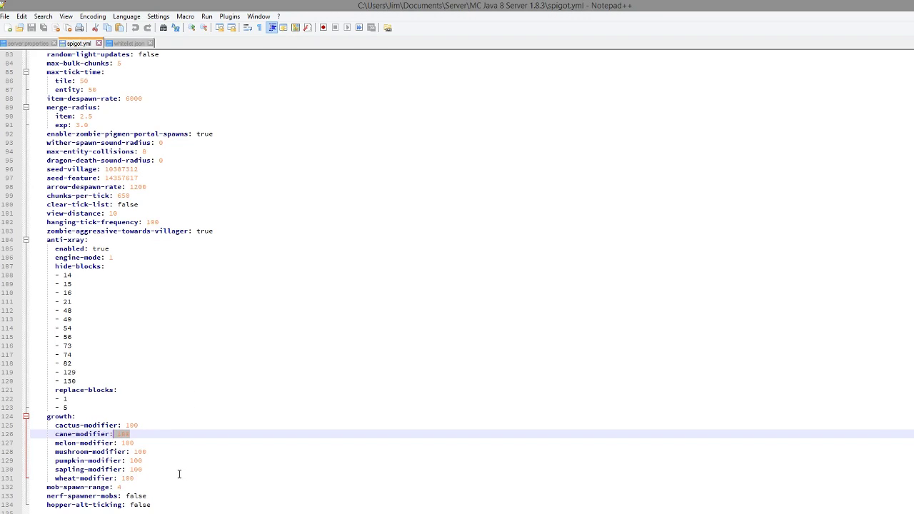
# Step: Examine the enable-zombie-pigmen-portal-spawns option and the sections above it in spigot.yml
pyautogui.scroll(7, 180, 469)
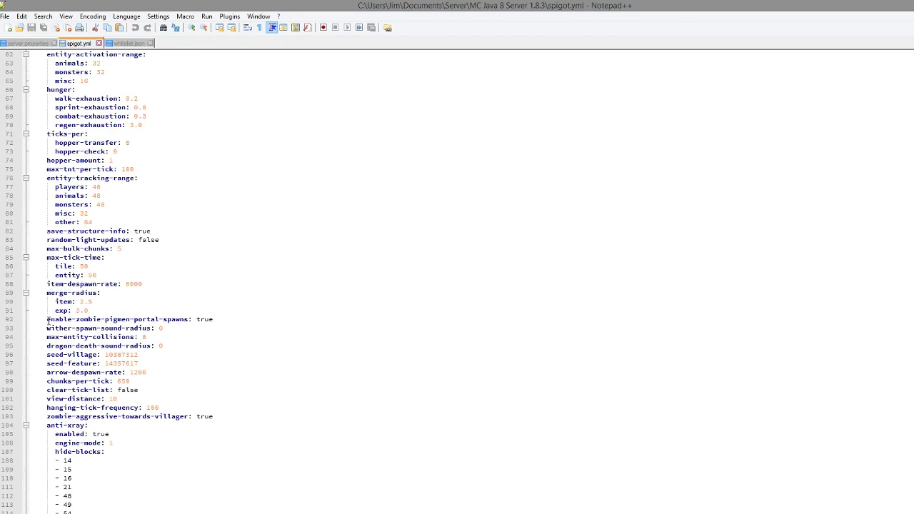
pyautogui.moveTo(47, 322); pyautogui.dragTo(133, 321)
pyautogui.scroll(3, 171, 336)
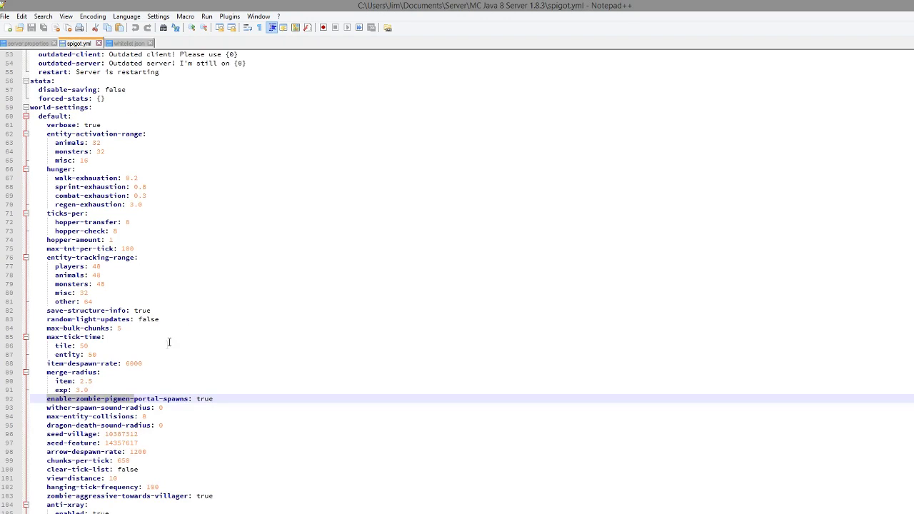
pyautogui.scroll(5, 104, 382)
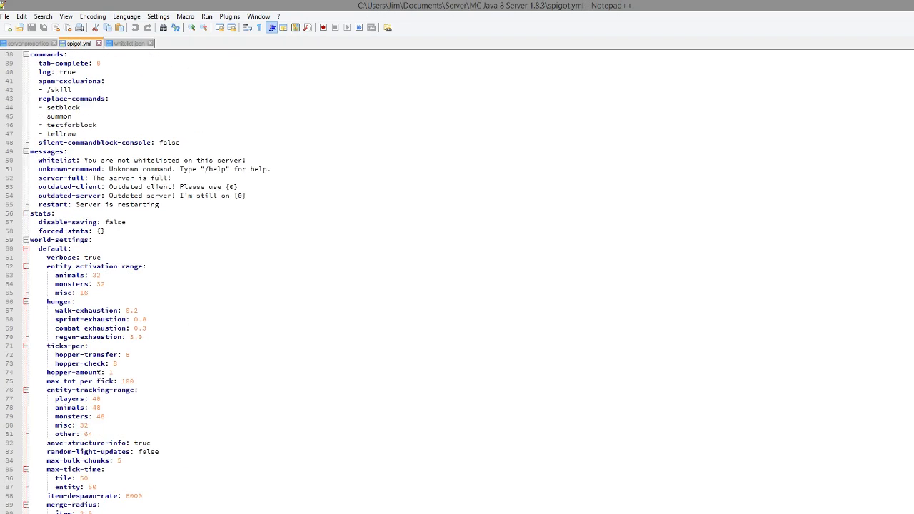
pyautogui.scroll(12, 110, 373)
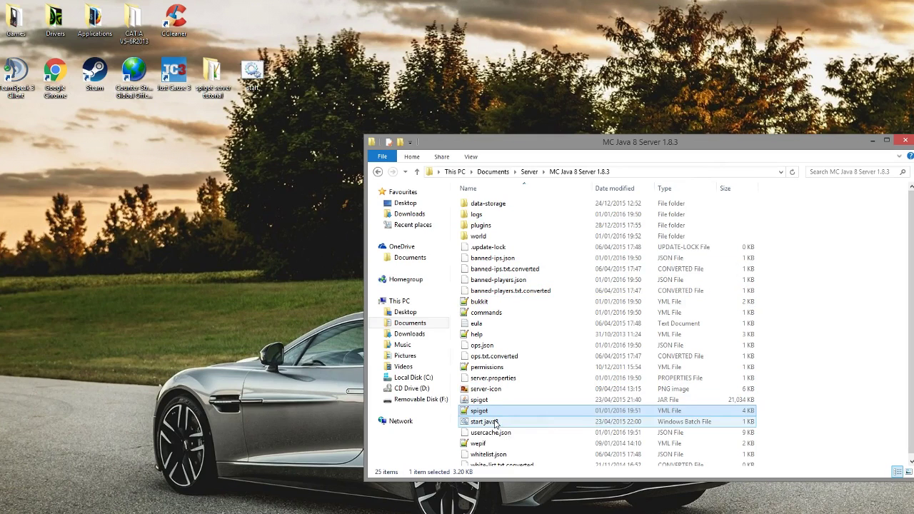
# Step: Open the spigot server tutorial folder from the desktop and run its start batch file to launch the server
pyautogui.click(217, 84)
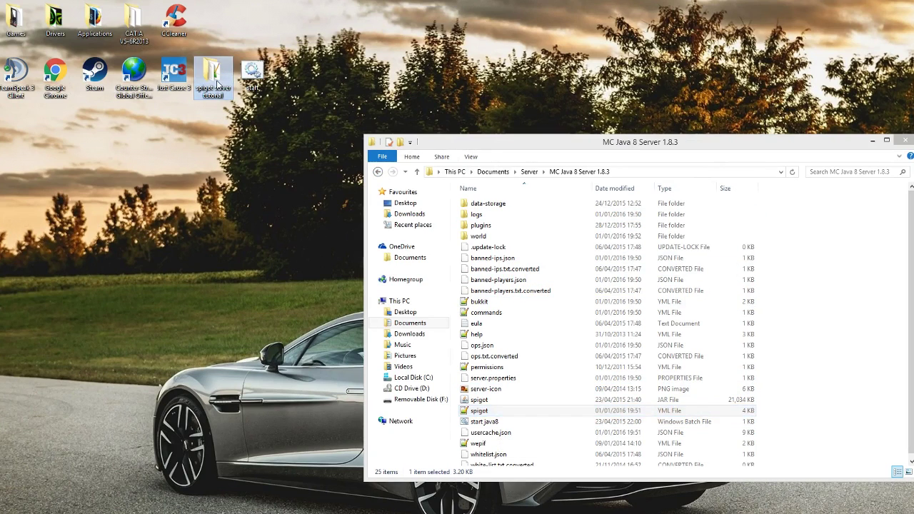
pyautogui.doubleClick(217, 84)
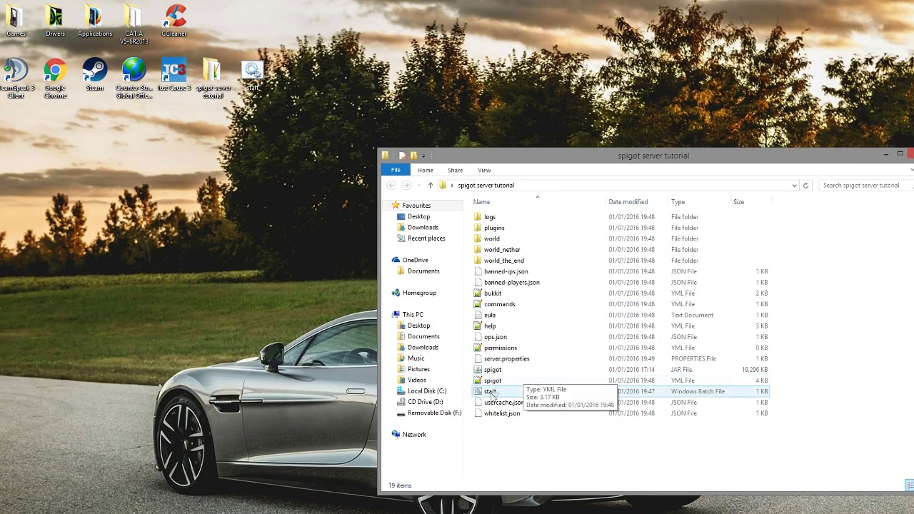
pyautogui.doubleClick(490, 392)
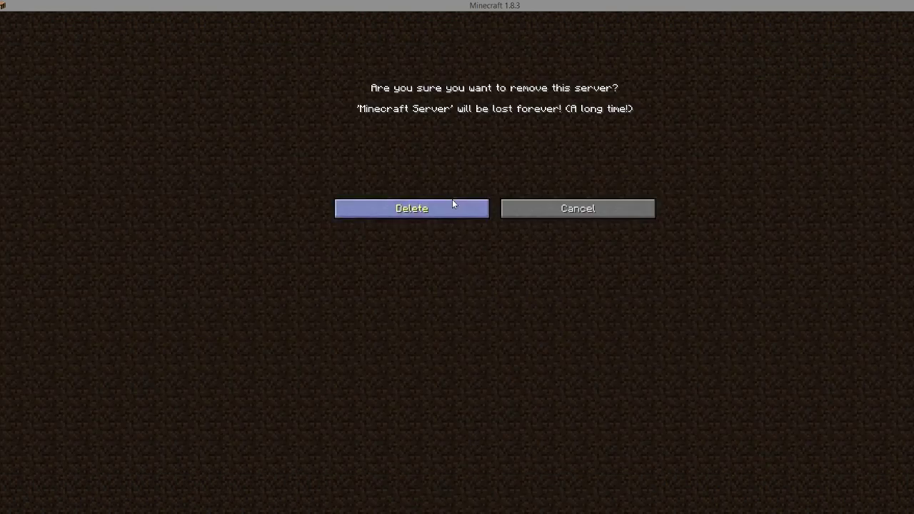
# Step: In Minecraft, delete the old server entry and add a new one named Minecraft Server with the address localhost
pyautogui.click(453, 205)
pyautogui.click(602, 497)
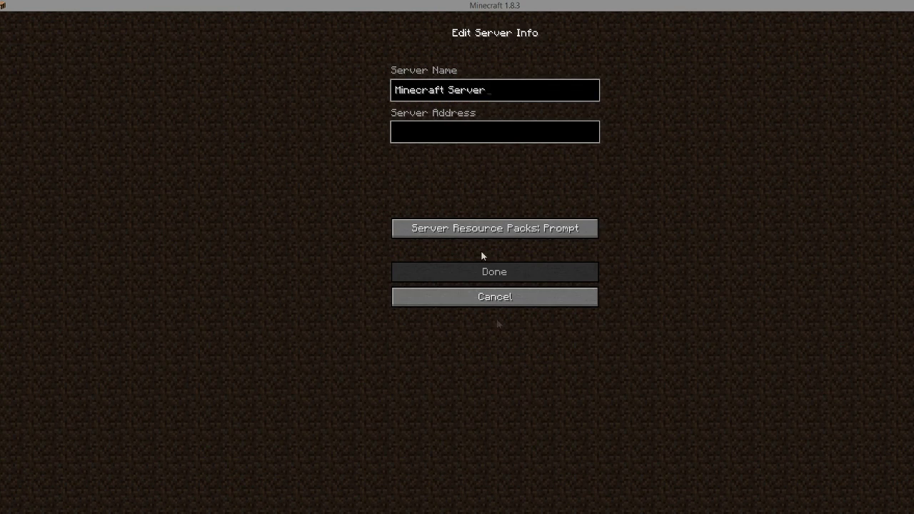
pyautogui.write('localhost')
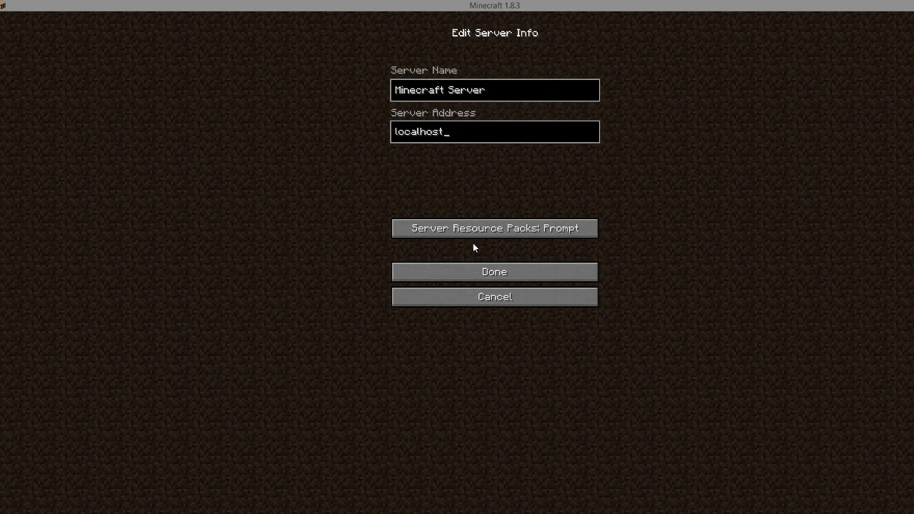
pyautogui.click(473, 272)
pyautogui.click(399, 332)
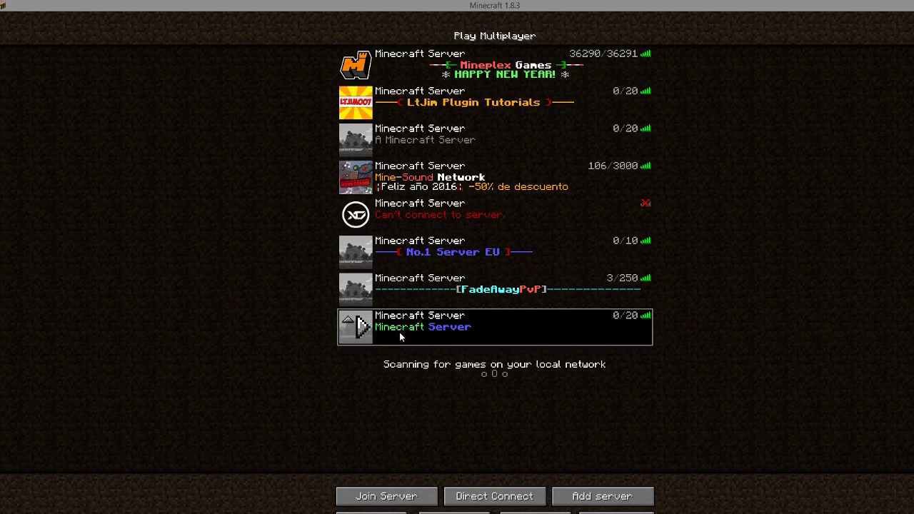
# Step: Join the localhost server, reposition the Minecraft window to uncover the server console, and resume the game
pyautogui.moveTo(442, 341)
pyautogui.doubleClick(411, 326)
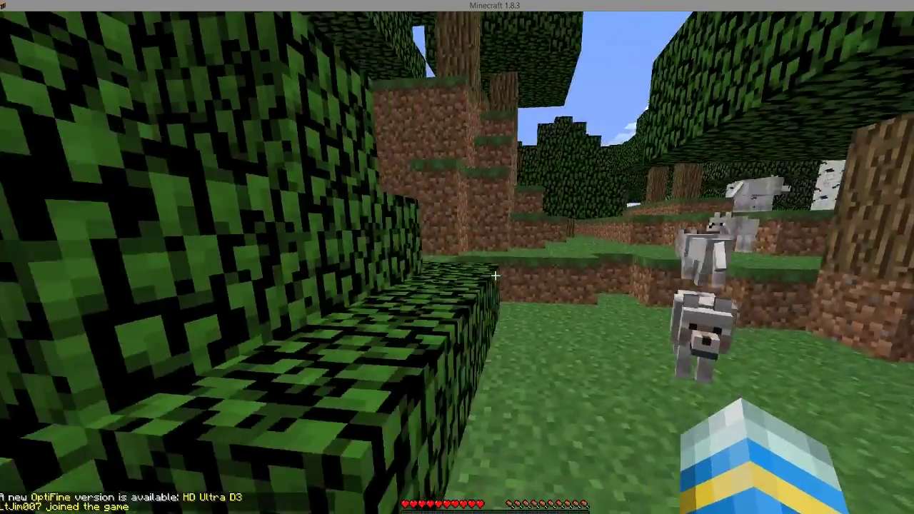
pyautogui.press('Escape')
pyautogui.moveTo(499, 5); pyautogui.dragTo(500, 163)
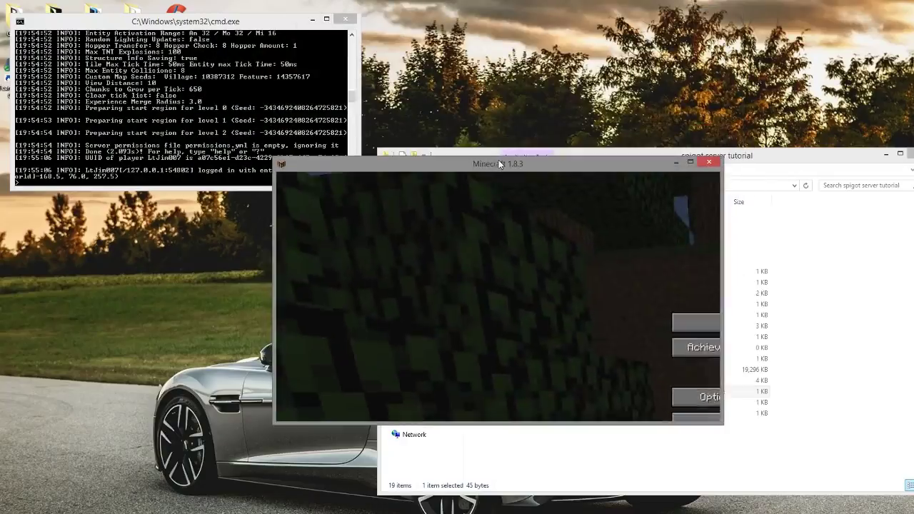
pyautogui.click(413, 253)
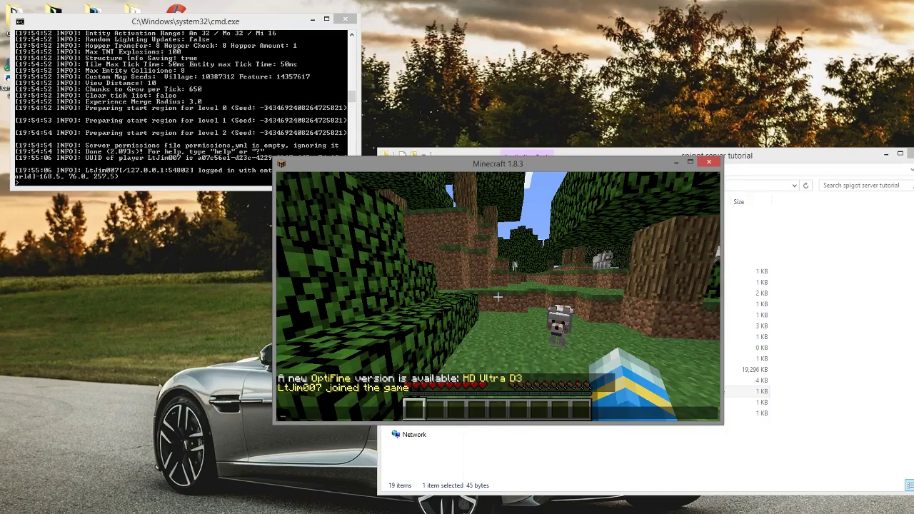
pyautogui.press('w')
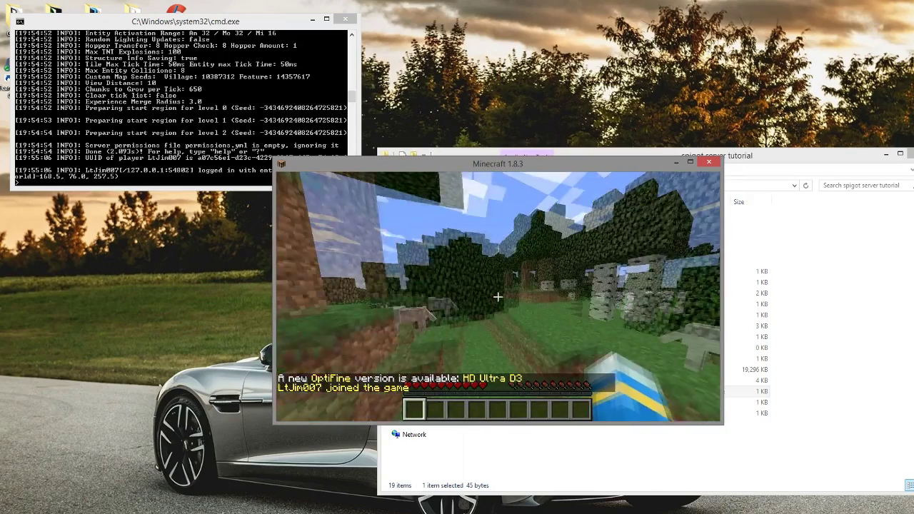
pyautogui.press('w')
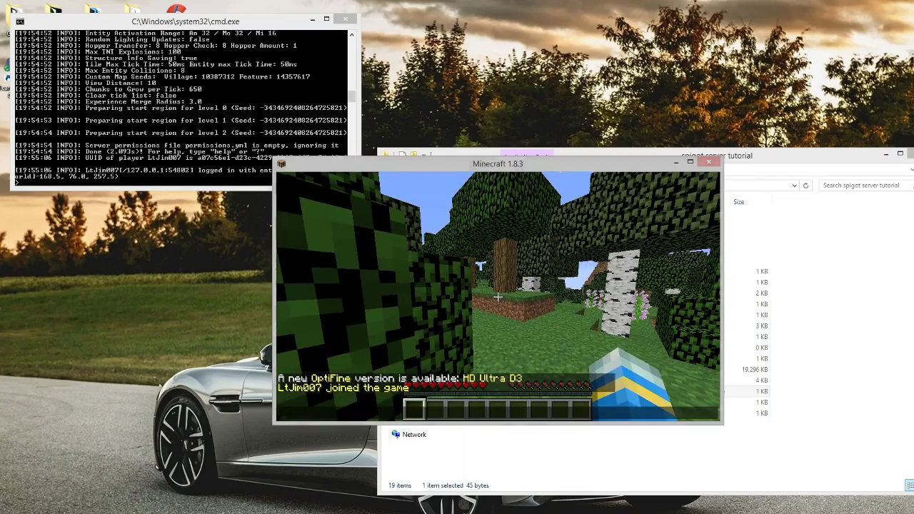
# Step: Grant operator status to the connected player with the op command in the server console
pyautogui.hotkey('alt', 'Tab')
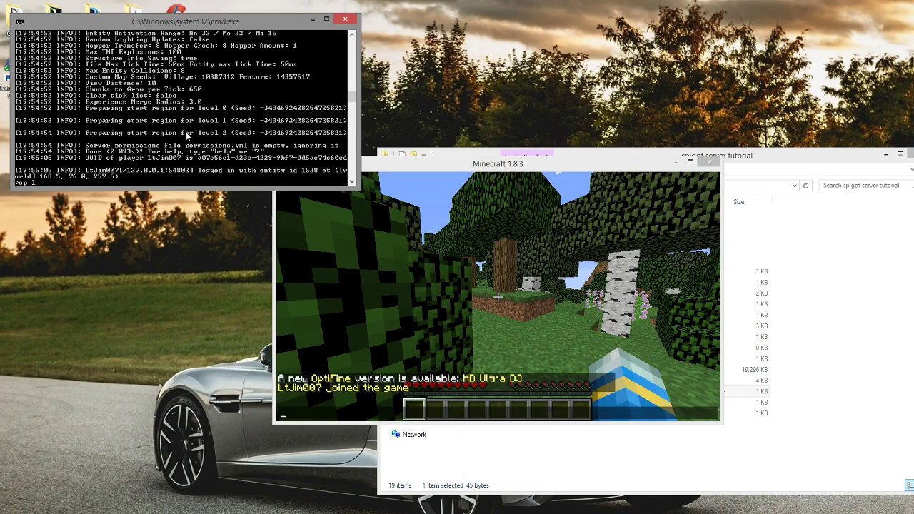
pyautogui.write('op LtJim007')
pyautogui.press('Return')
# Step: Try to switch the game mode in Minecraft with the chat command /gm 1
pyautogui.click(472, 325)
pyautogui.write('t')
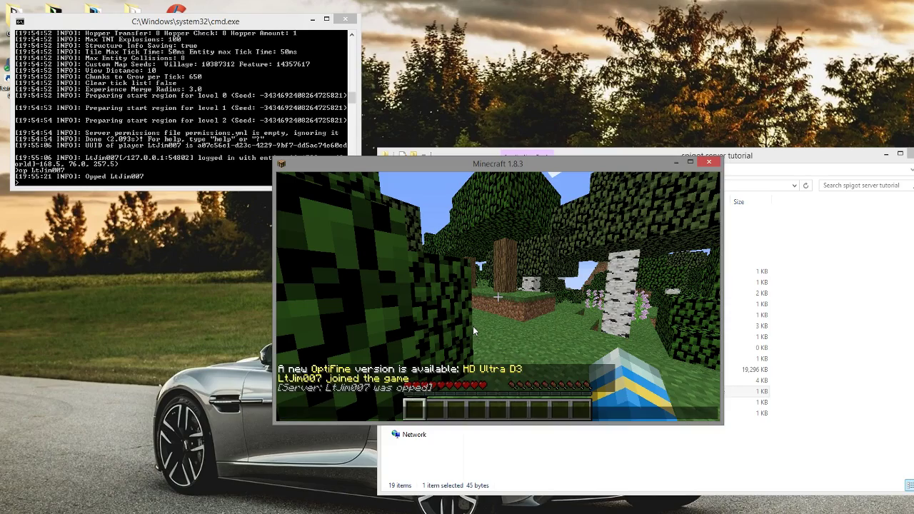
pyautogui.write('/gm 1')
pyautogui.press('Return')
# Step: Switch the player to Creative mode with the chat command /gamemode 1
pyautogui.press('/')
pyautogui.write('gamemode')
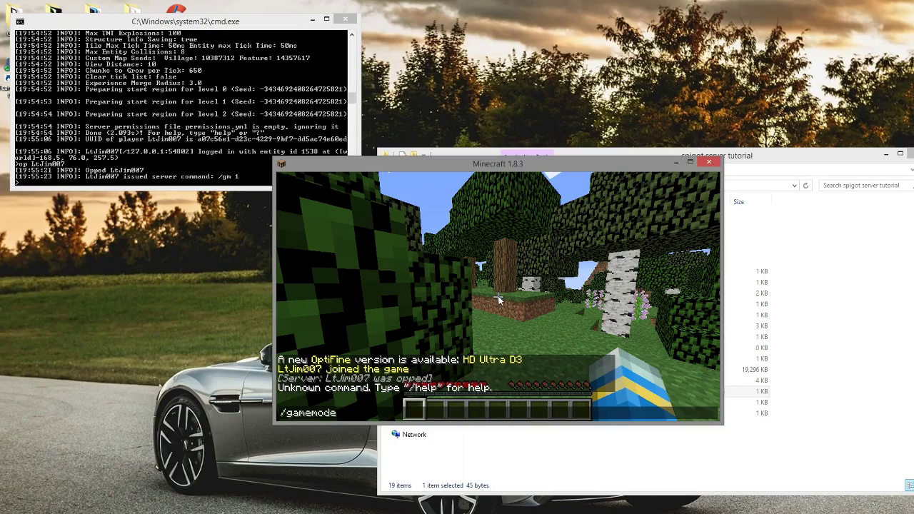
pyautogui.write(' 1')
pyautogui.press('Return')
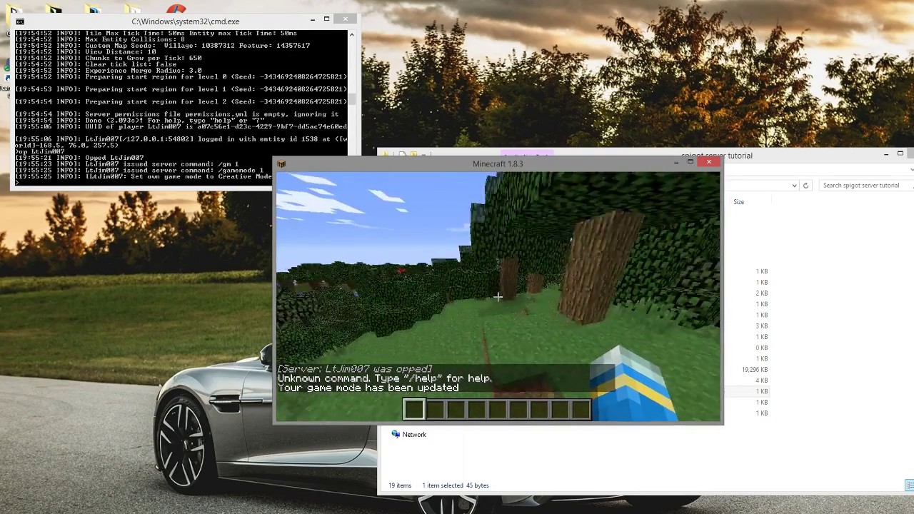
# Step: Fly around the forest in Creative mode to look over the server's world
pyautogui.press('w')
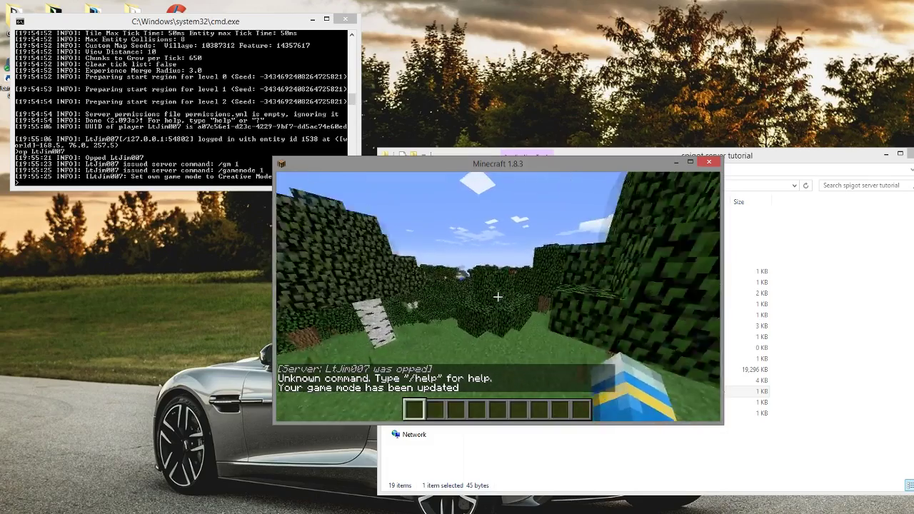
pyautogui.press('space')
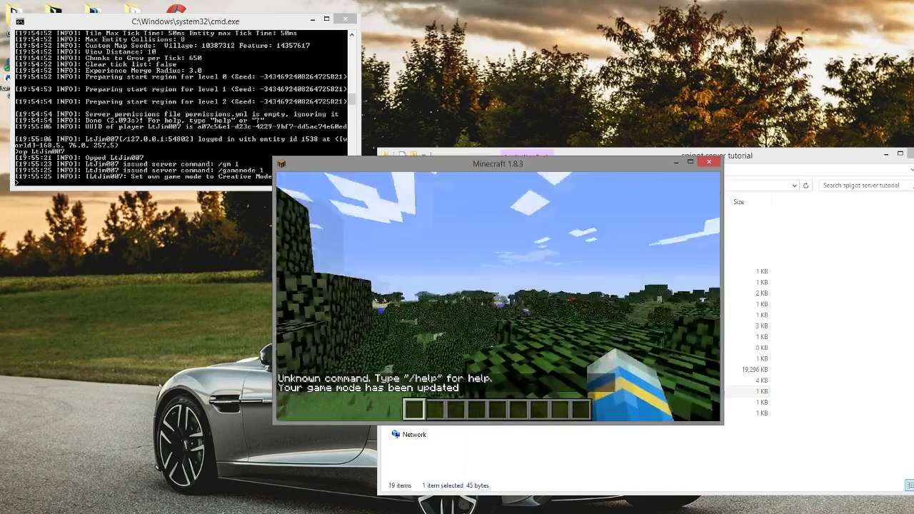
pyautogui.press('w')
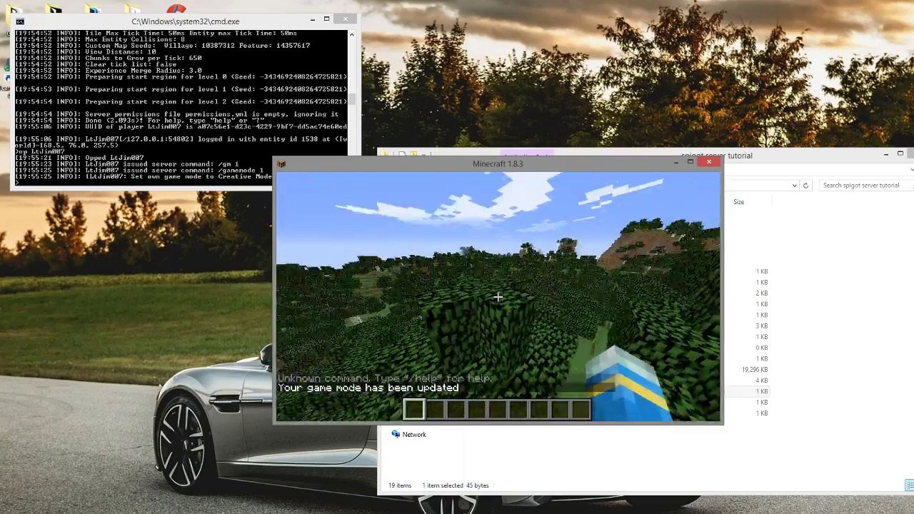
pyautogui.press('w')
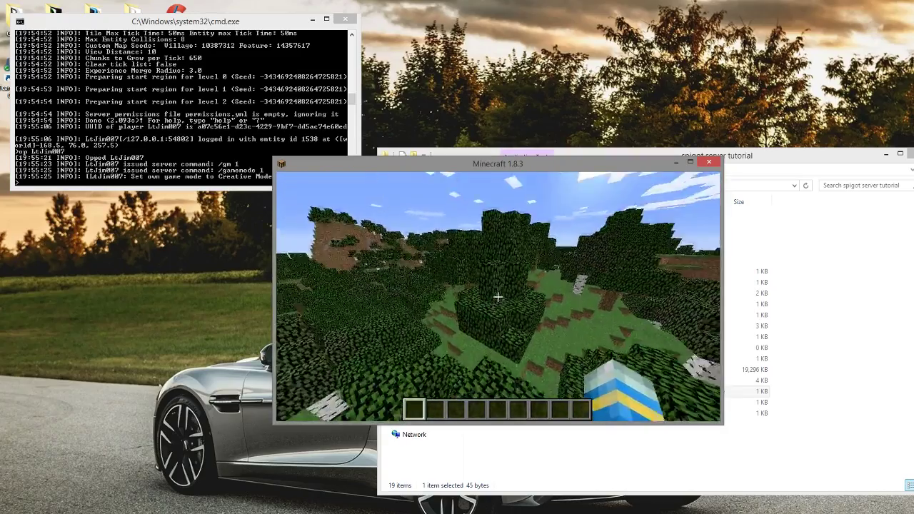
pyautogui.press('shift')
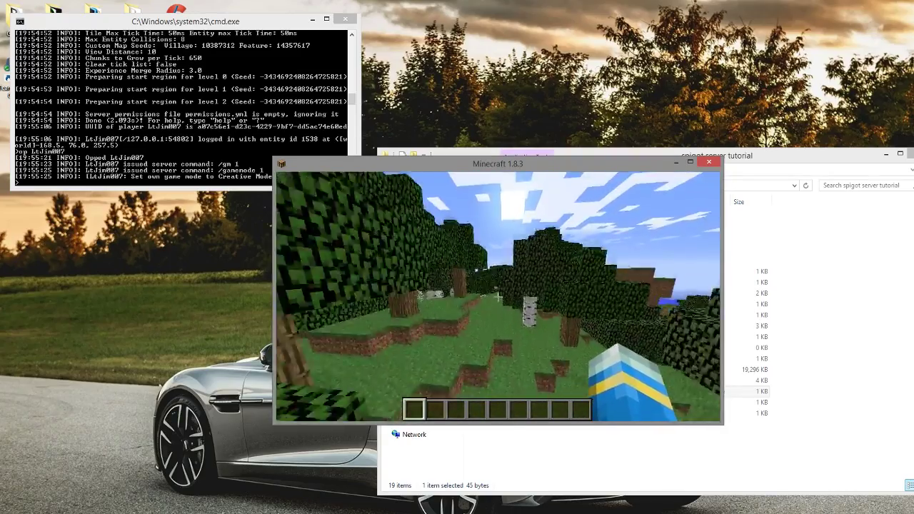
# Step: Pause the game and reload the server from its console with the rl command
pyautogui.press('Escape')
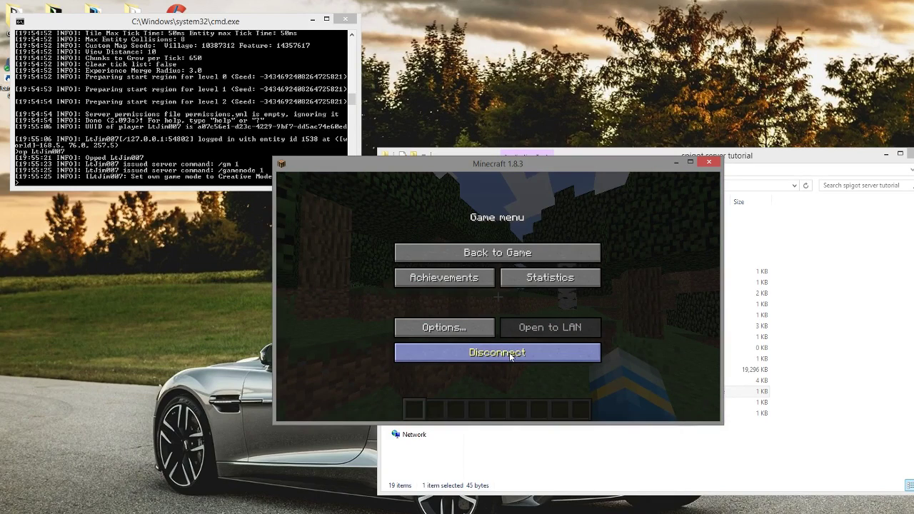
pyautogui.click(199, 122)
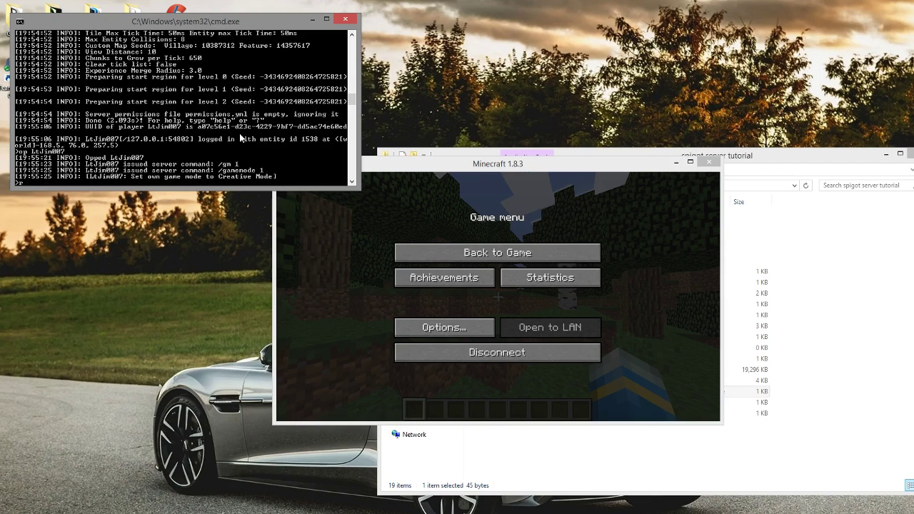
pyautogui.write('rl')
pyautogui.press('Return')
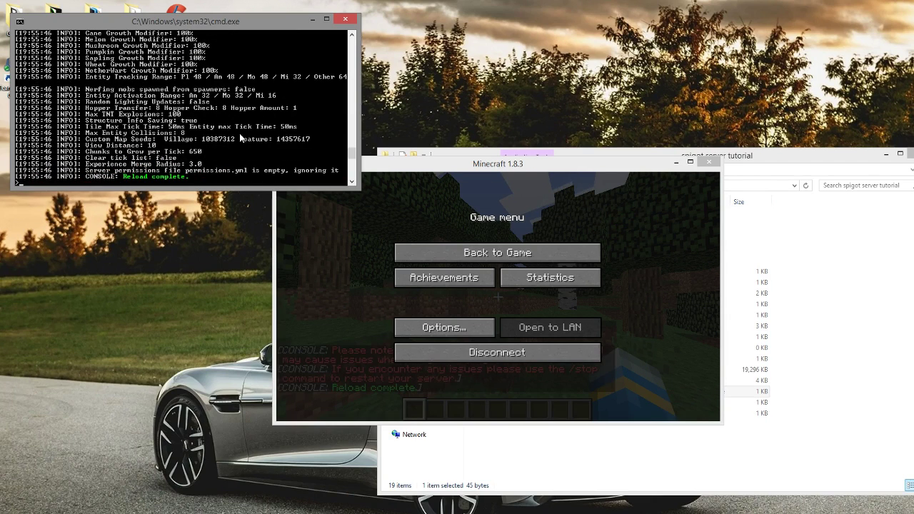
# Step: Shut down the server with the stop command in its console and close the Minecraft client
pyautogui.write('stop')
pyautogui.press('Return')
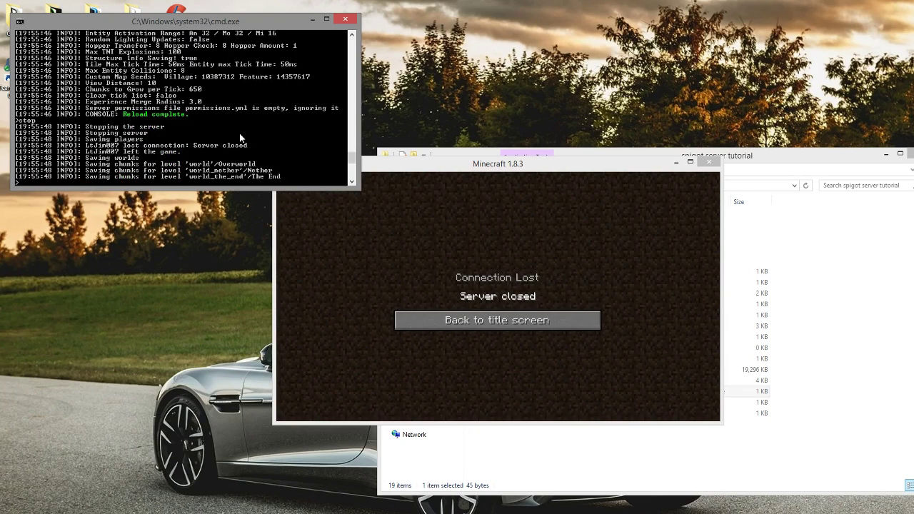
pyautogui.press('Return')
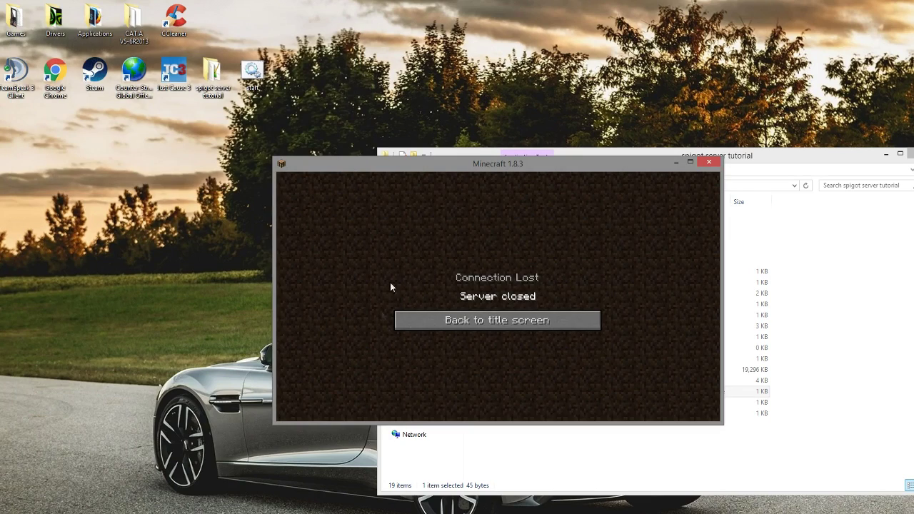
pyautogui.click(467, 325)
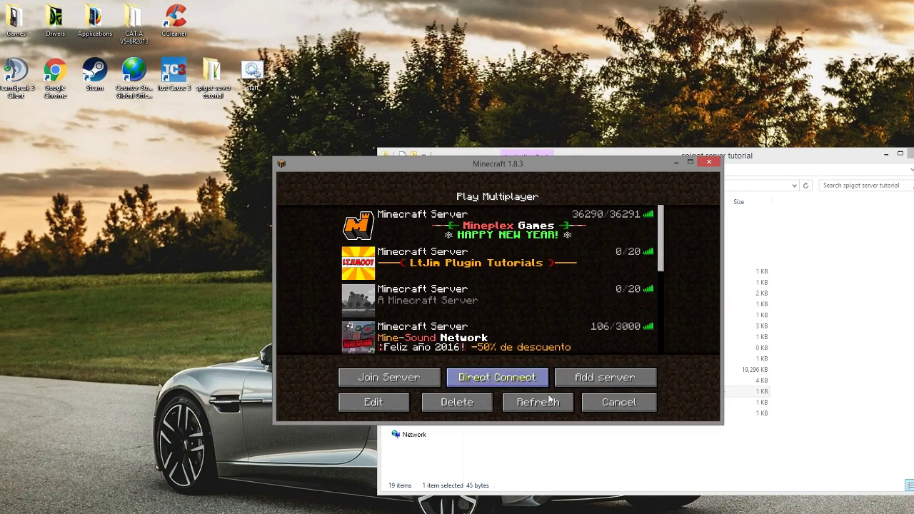
pyautogui.click(708, 166)
# Step: Examine the generated files in the spigot server tutorial folder and the contents of its plugins folder
pyautogui.moveTo(611, 437); pyautogui.dragTo(596, 208)
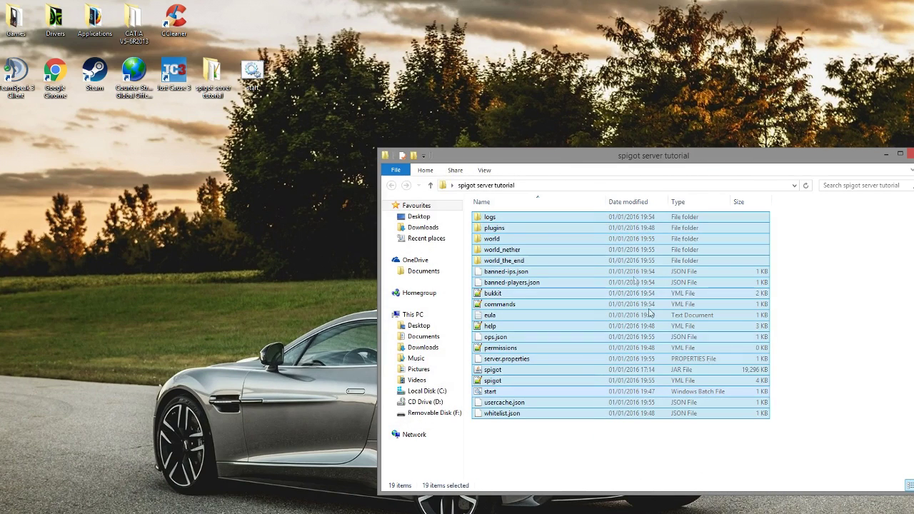
pyautogui.click(798, 320)
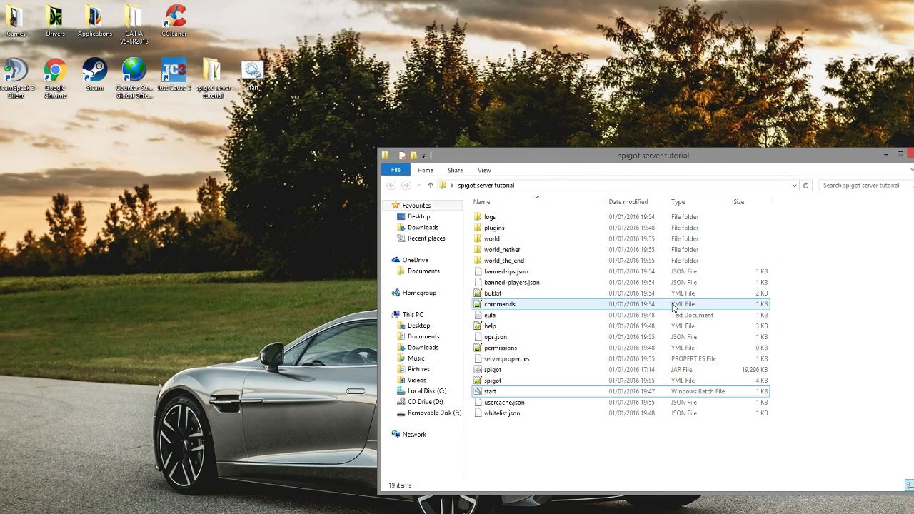
pyautogui.doubleClick(513, 229)
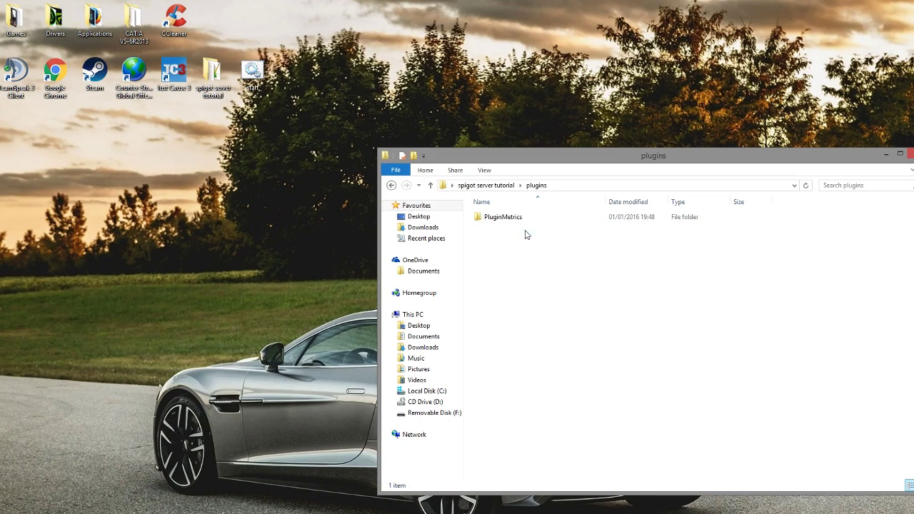
pyautogui.click(391, 185)
pyautogui.moveTo(783, 468); pyautogui.dragTo(374, 141)
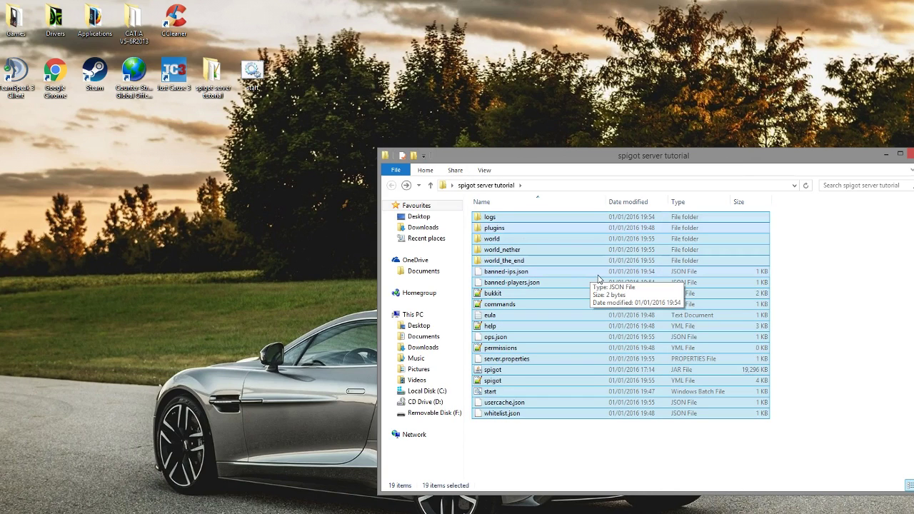
pyautogui.click(568, 450)
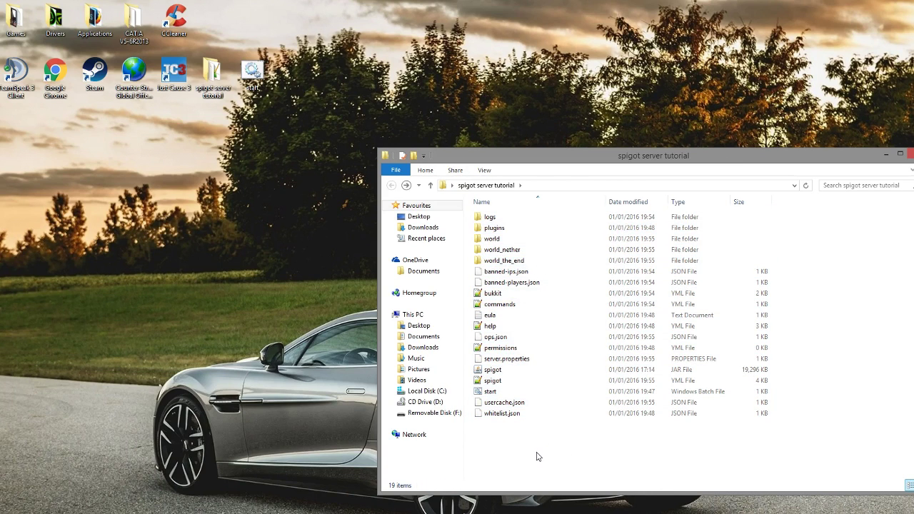